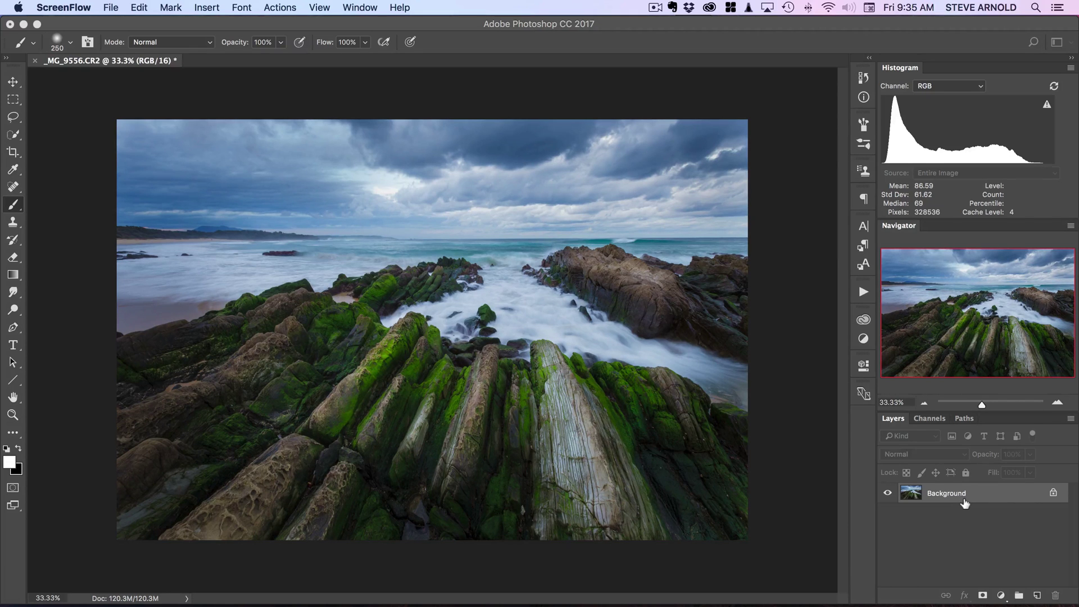
- Duplicate the Background layer and open High Pass on the copy at radius 2.9 pixels
{"action": "left_click_drag", "start_coordinate": [911, 493], "coordinate": [1037, 595]}
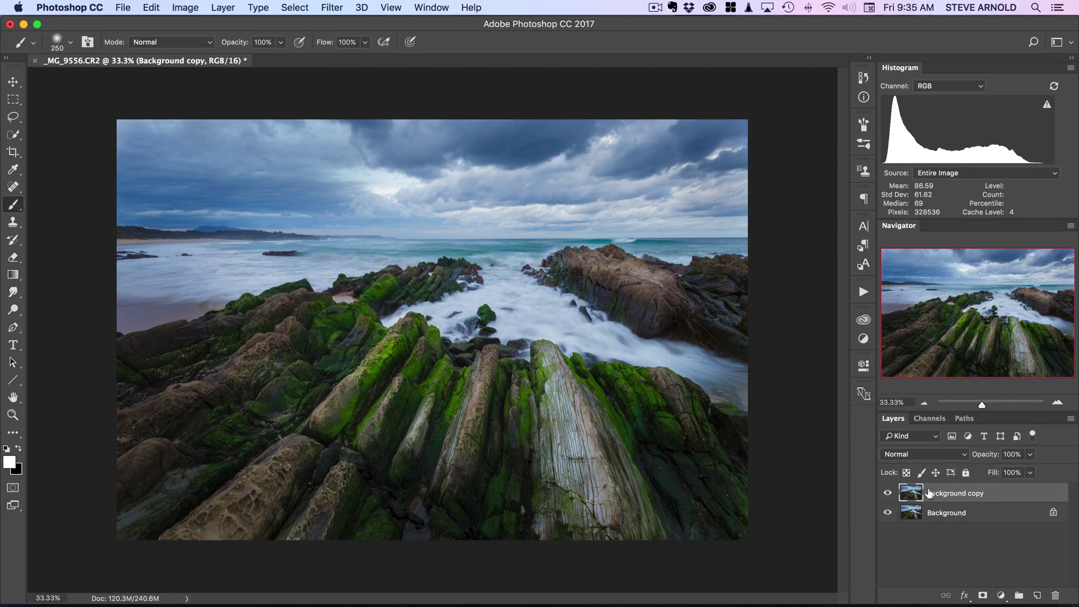
{"action": "left_click", "coordinate": [332, 7]}
{"action": "mouse_move", "coordinate": [410, 283]}
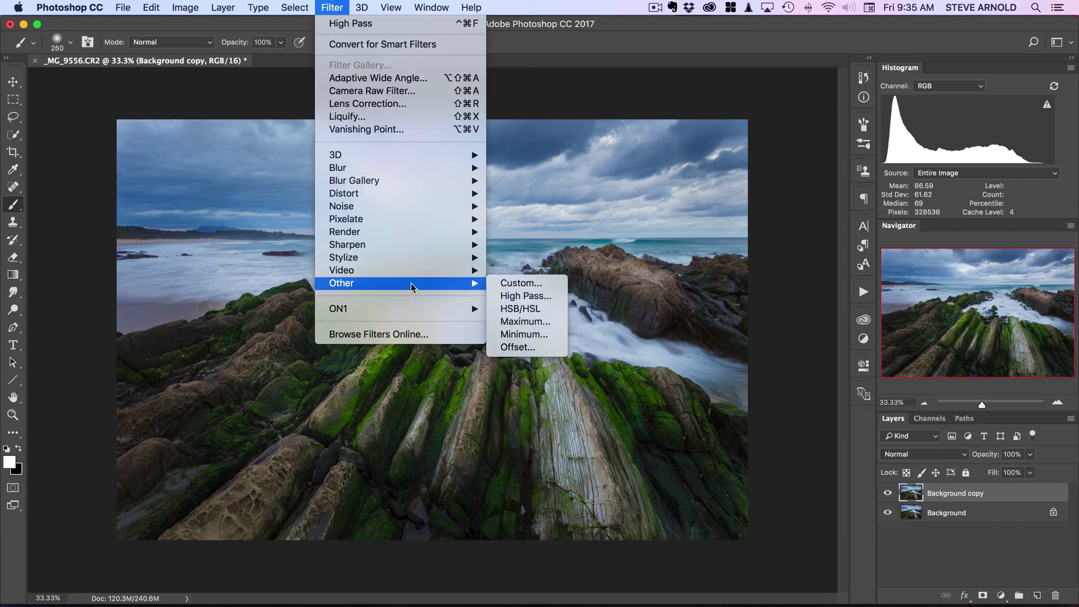
{"action": "left_click", "coordinate": [542, 299]}
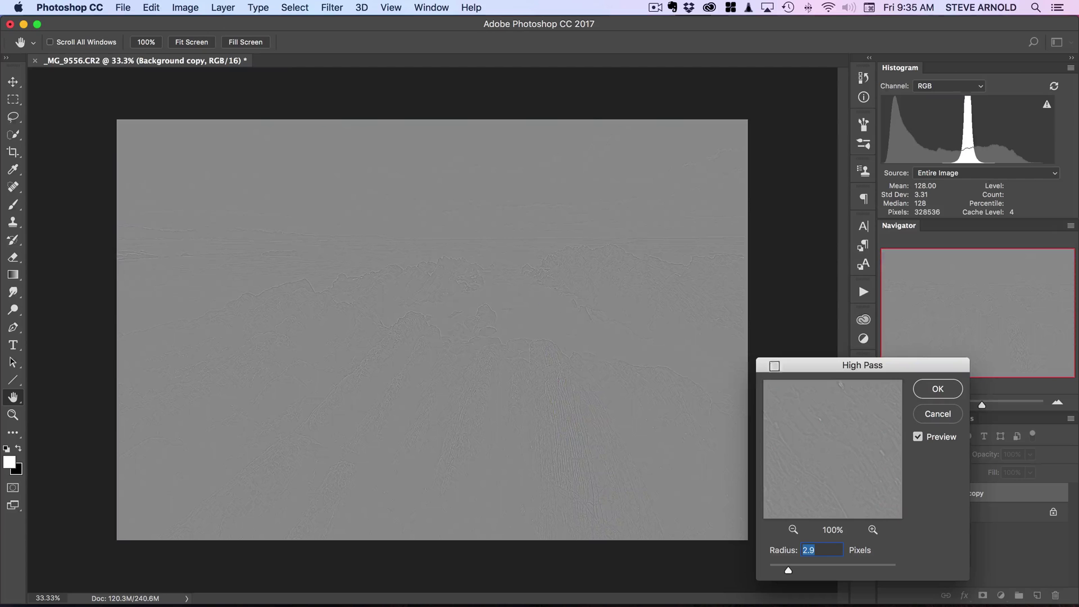
- Apply the High Pass filter to Background copy with a 3.0-pixel radius
{"action": "left_click_drag", "start_coordinate": [895, 371], "coordinate": [506, 56]}
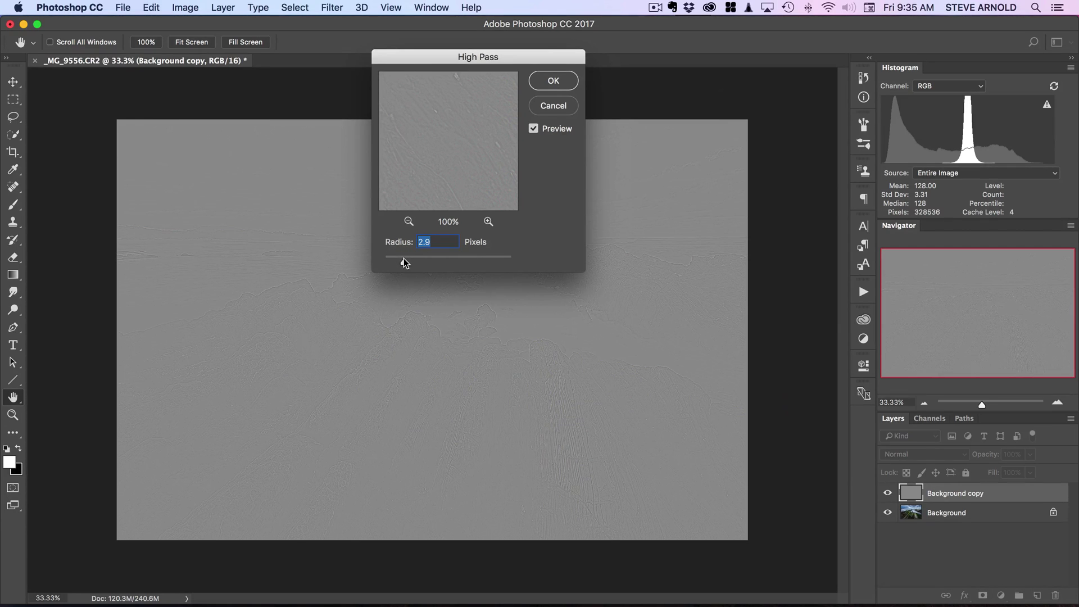
{"action": "left_click_drag", "start_coordinate": [394, 263], "coordinate": [413, 263]}
{"action": "left_click_drag", "start_coordinate": [426, 264], "coordinate": [404, 265]}
{"action": "left_click", "coordinate": [564, 85]}
{"action": "key", "text": "b"}
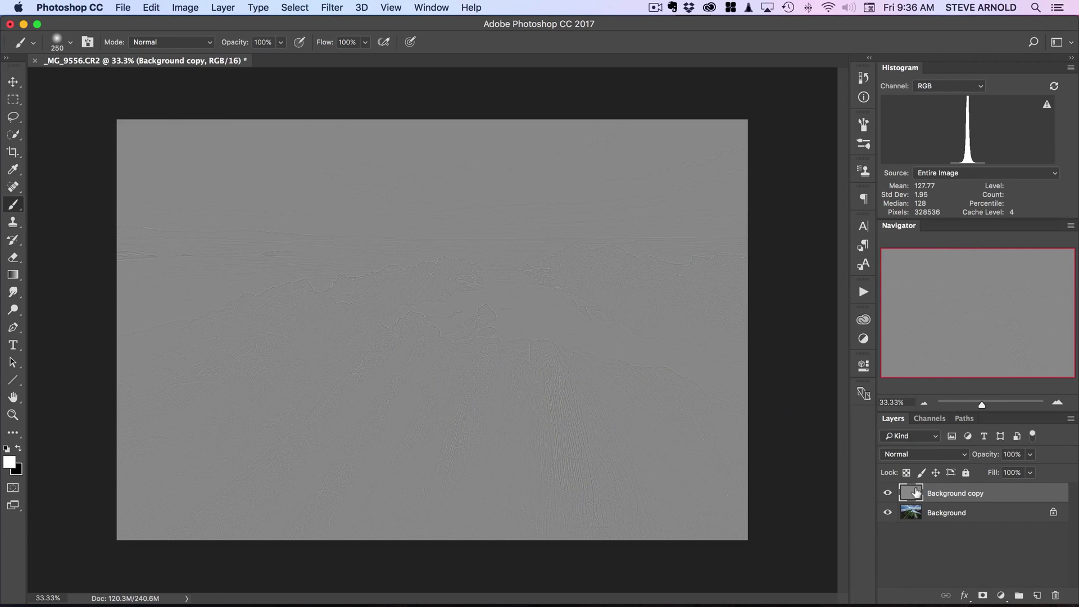
- Set the Background copy layer's blend mode to Overlay
{"action": "left_click", "coordinate": [960, 456]}
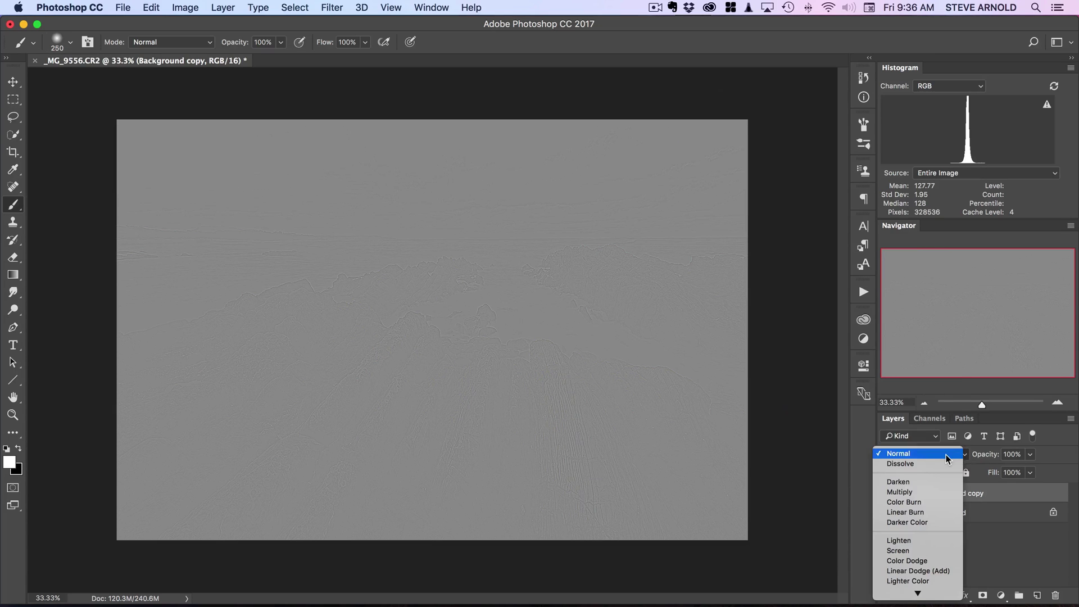
{"action": "scroll", "coordinate": [949, 455], "scroll_direction": "down", "scroll_amount": 5}
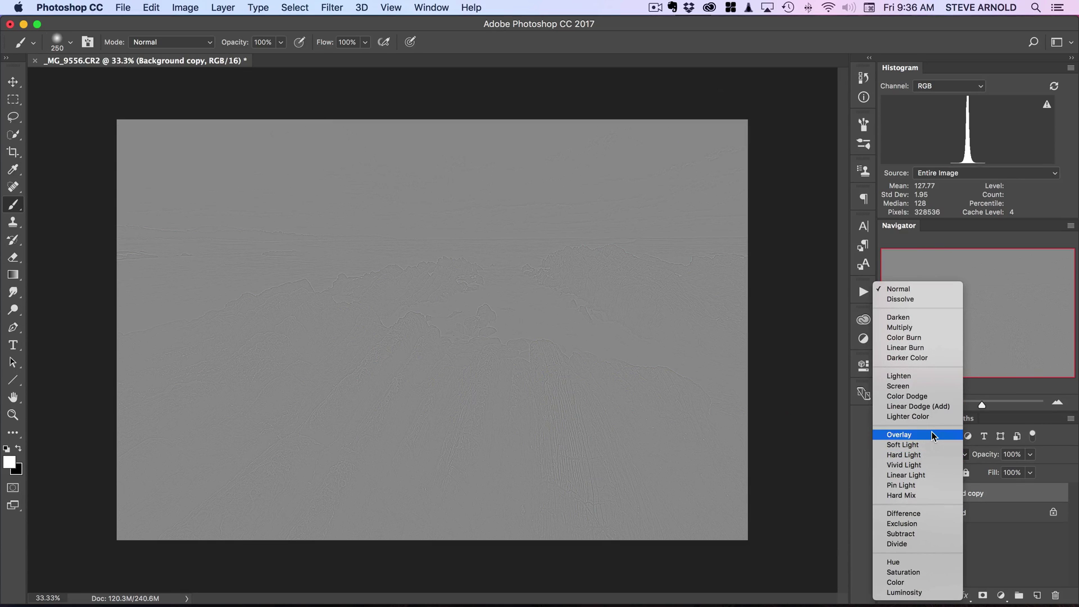
{"action": "left_click", "coordinate": [932, 434]}
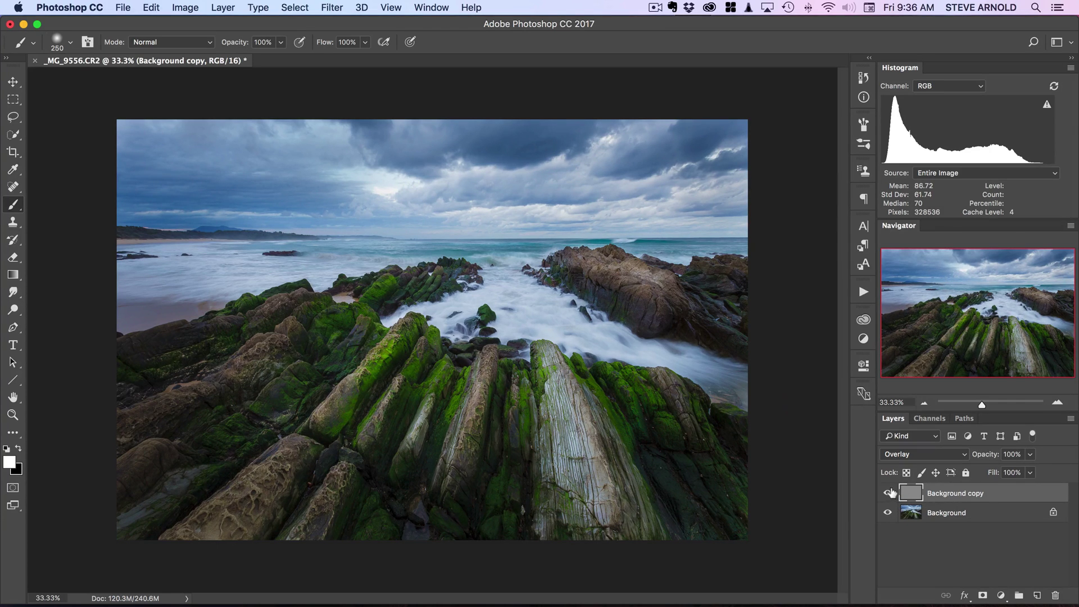
{"action": "left_click", "coordinate": [1057, 402]}
{"action": "left_click", "coordinate": [1056, 402]}
{"action": "left_click", "coordinate": [1057, 402]}
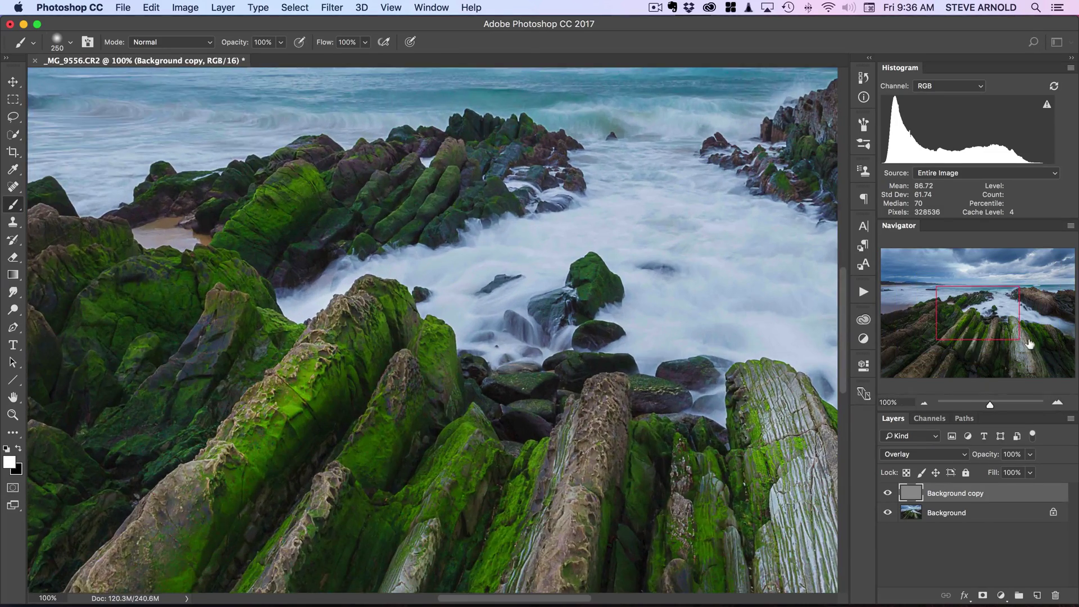
{"action": "left_click_drag", "start_coordinate": [983, 316], "coordinate": [1009, 333]}
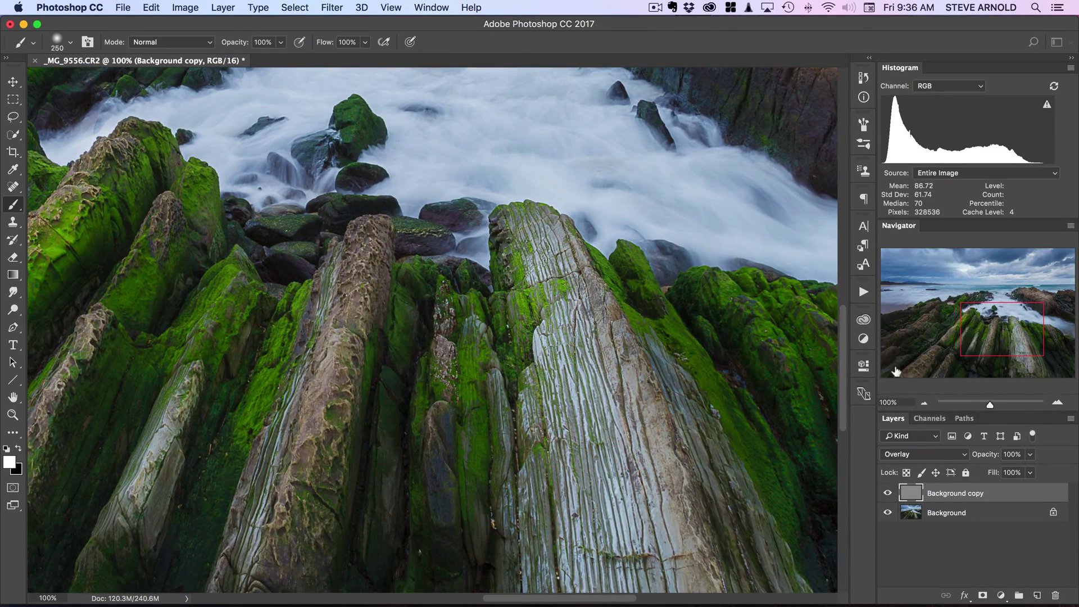
{"action": "left_click", "coordinate": [888, 493]}
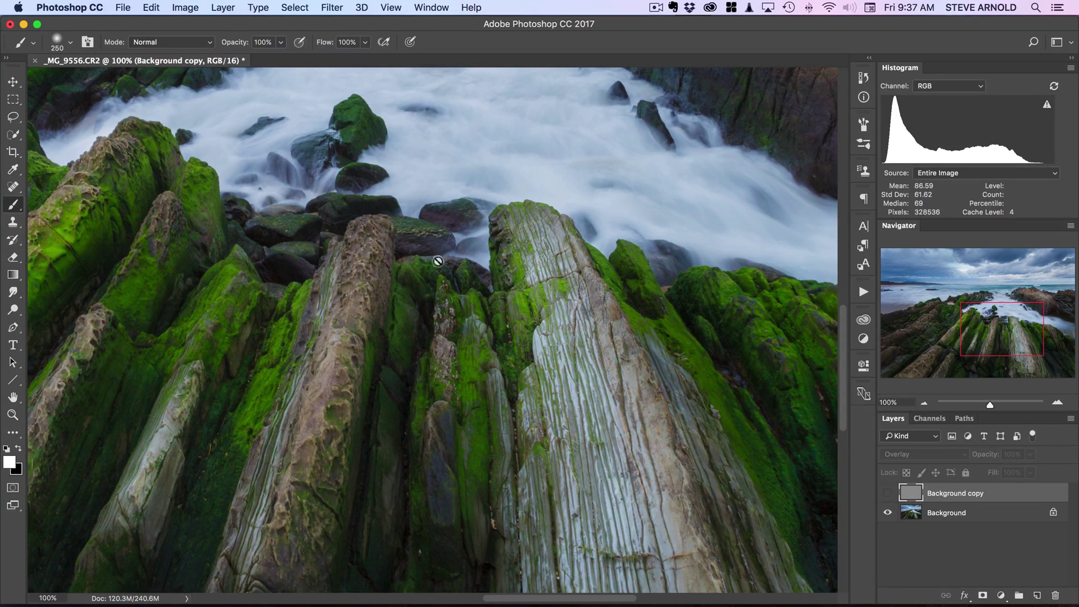
{"action": "left_click", "coordinate": [885, 493]}
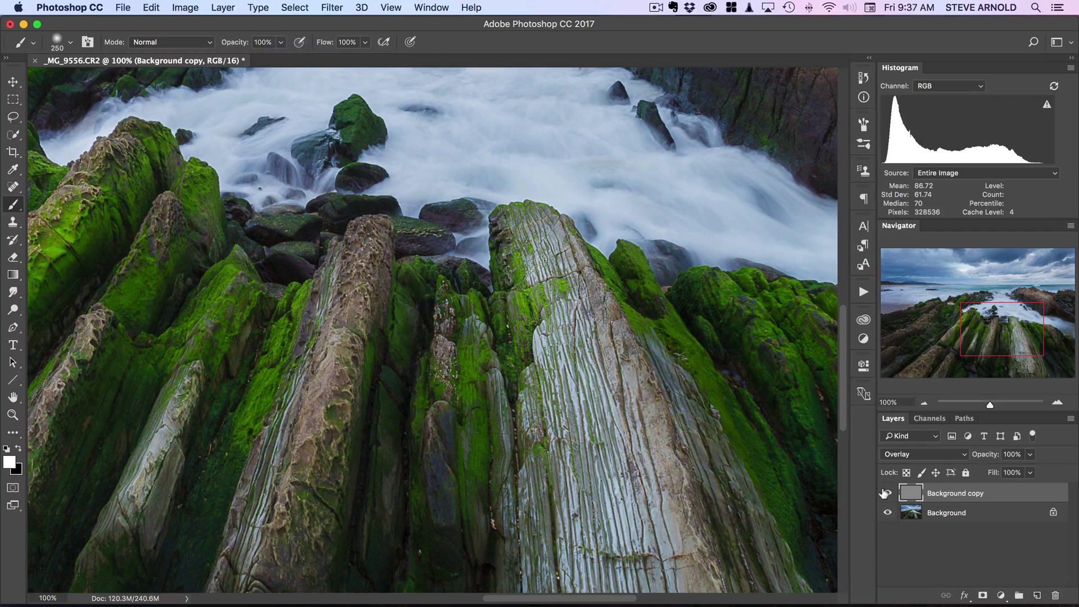
{"action": "left_click", "coordinate": [885, 494]}
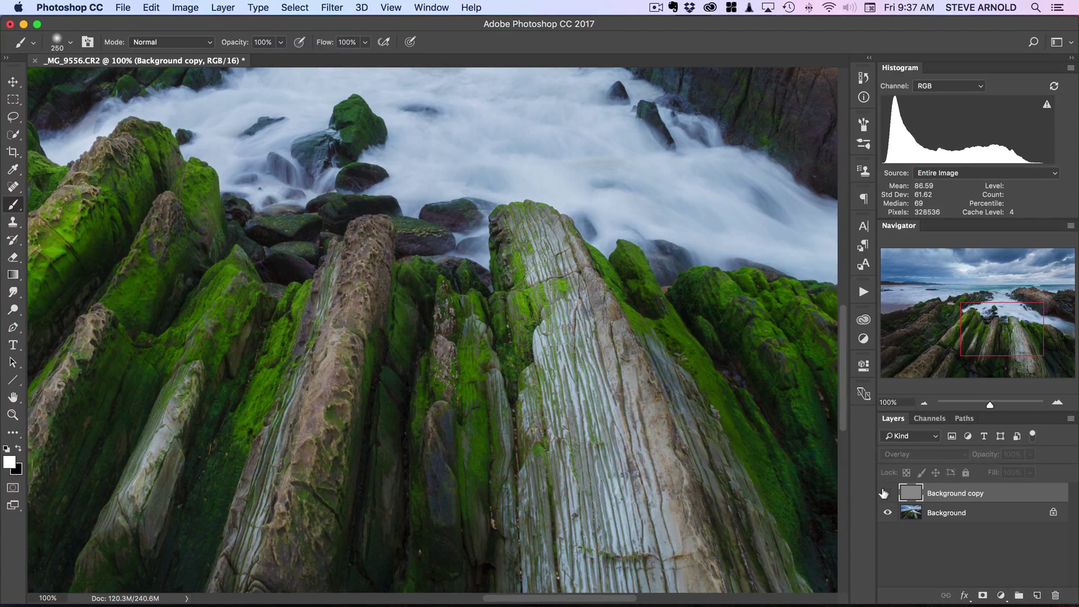
{"action": "left_click", "coordinate": [885, 494]}
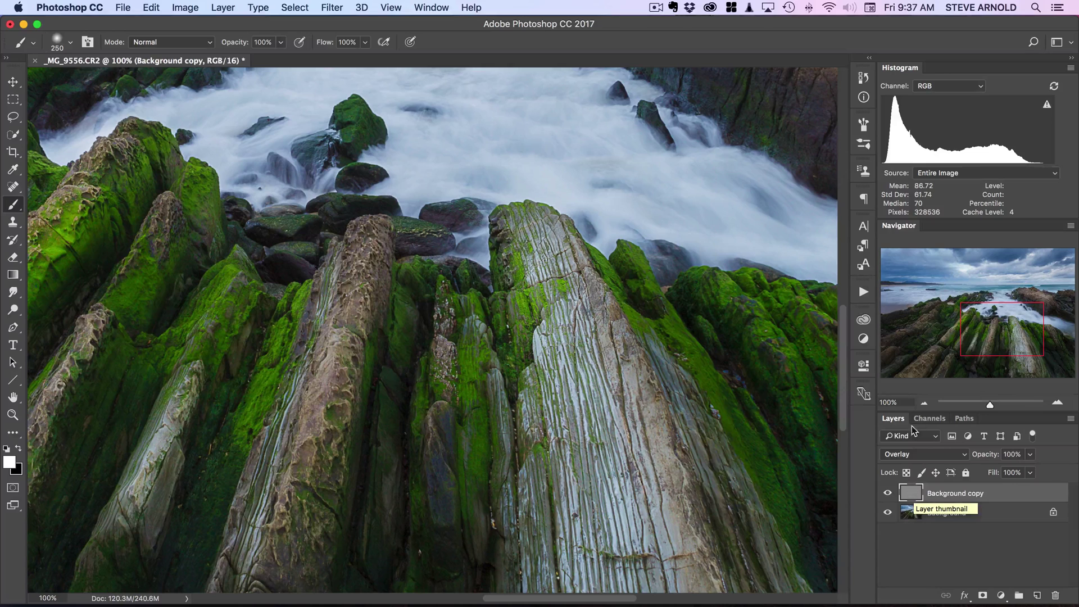
{"action": "left_click", "coordinate": [886, 493]}
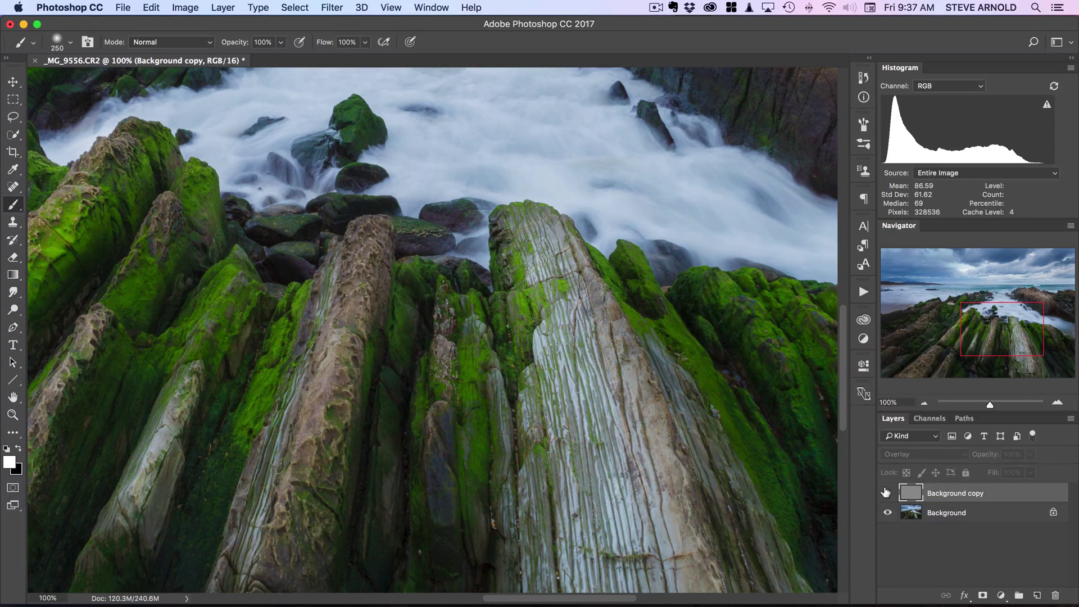
{"action": "left_click", "coordinate": [885, 493]}
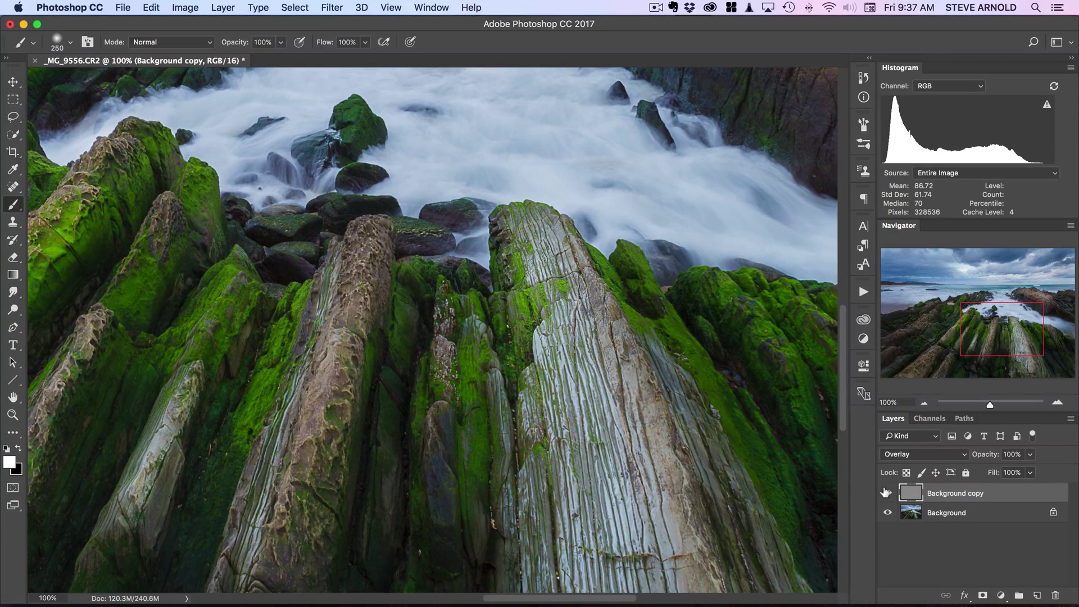
{"action": "key", "text": "super+minus"}
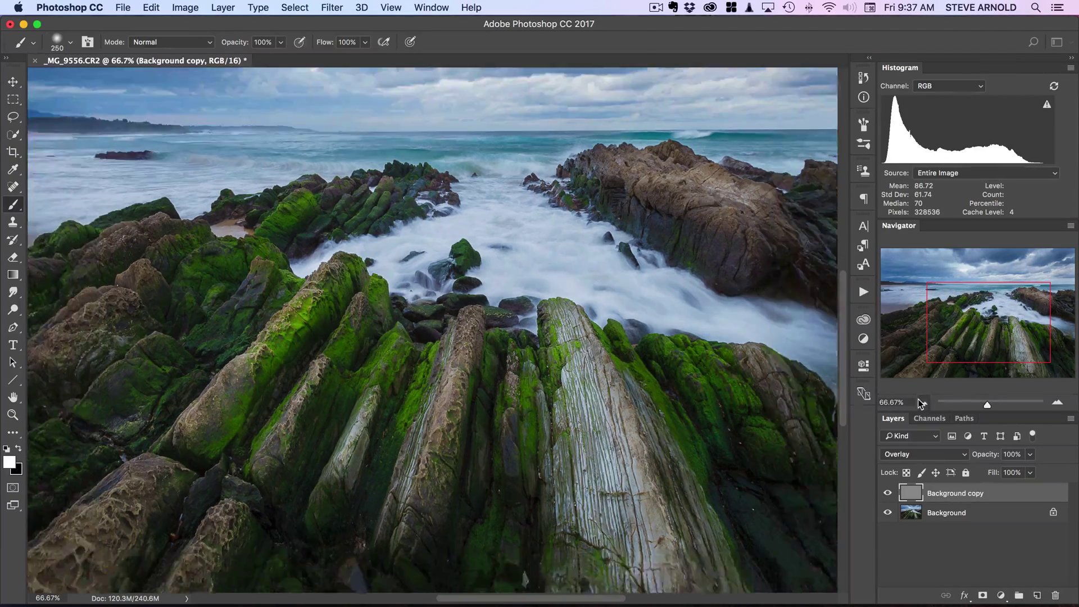
{"action": "left_click", "coordinate": [919, 403]}
{"action": "left_click", "coordinate": [920, 403]}
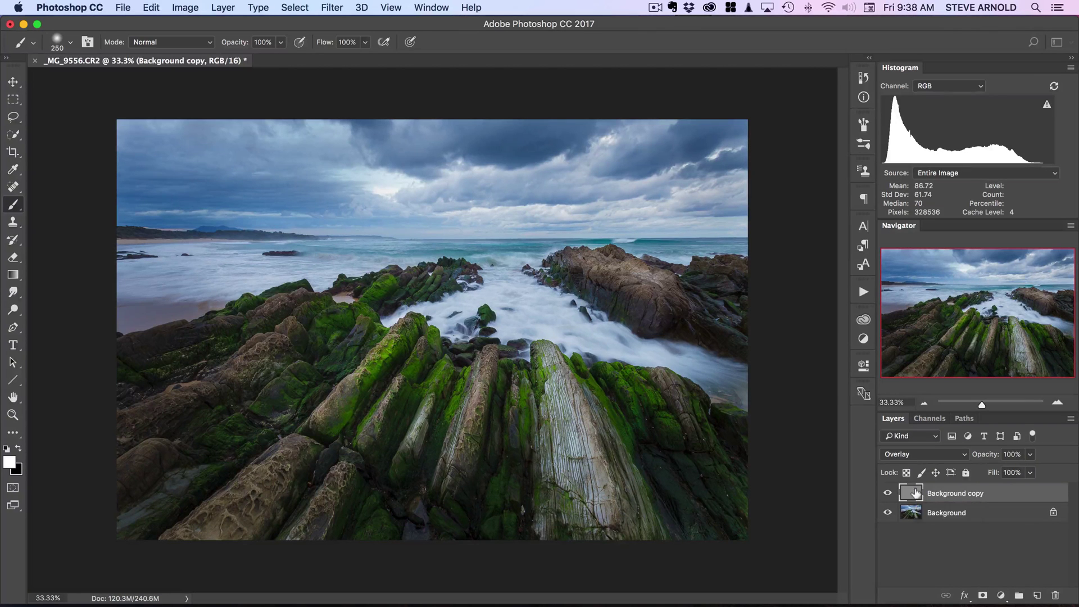
- Add a layer mask to Background copy and invert it to black, toggling visibility to compare
{"action": "left_click", "coordinate": [983, 593]}
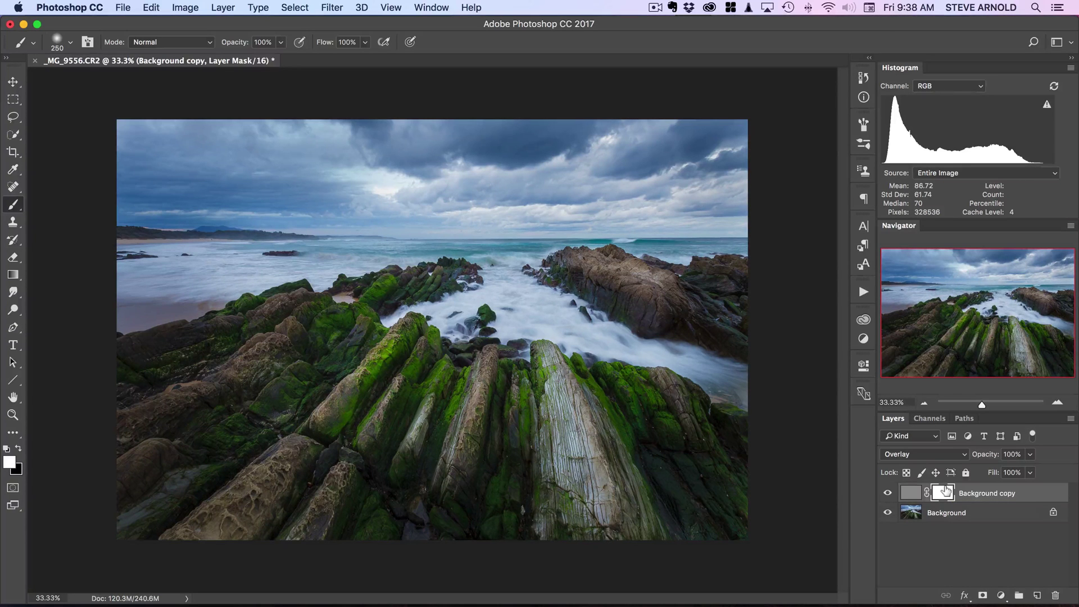
{"action": "left_click_drag", "start_coordinate": [945, 491], "coordinate": [945, 491]}
{"action": "key", "text": "super+i"}
{"action": "left_click", "coordinate": [886, 493]}
{"action": "left_click", "coordinate": [886, 493]}
{"action": "left_click", "coordinate": [1058, 403]}
- At 100% zoom, paint the mask to reveal sharpening on the central striped, brown-green and left mossy rocks
{"action": "left_click", "coordinate": [1057, 402]}
{"action": "left_click_drag", "start_coordinate": [978, 306], "coordinate": [997, 339]}
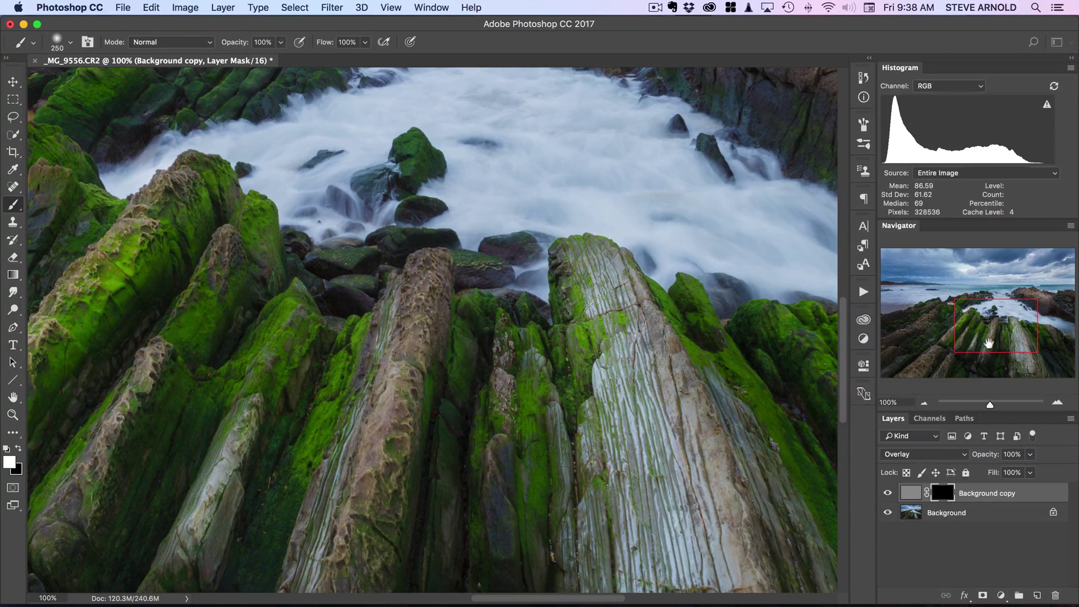
{"action": "left_click_drag", "start_coordinate": [988, 345], "coordinate": [996, 352]}
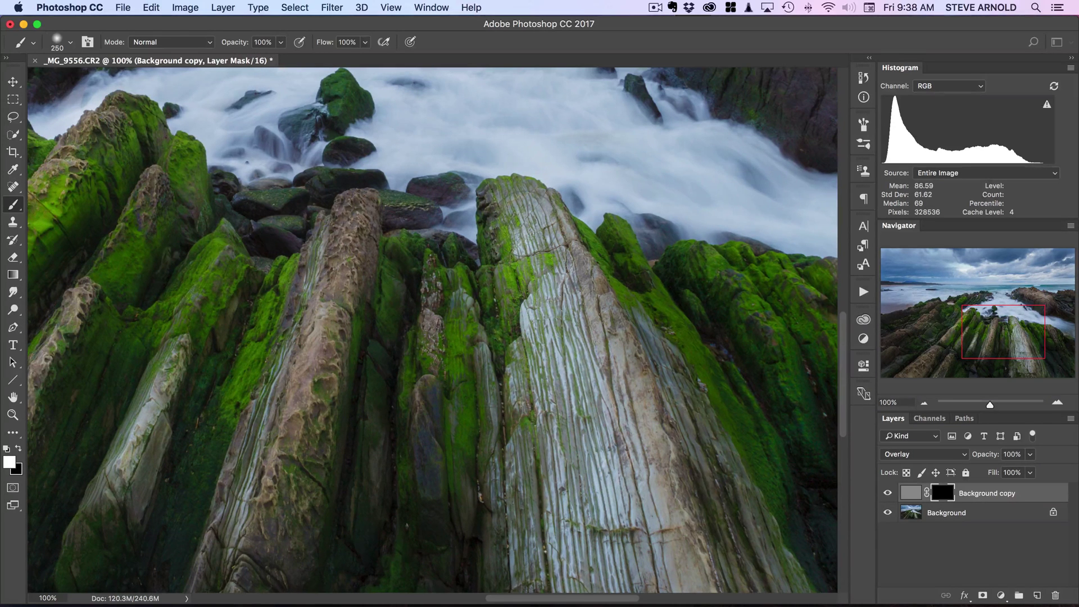
{"action": "left_click_drag", "start_coordinate": [540, 393], "coordinate": [534, 270]}
{"action": "left_click_drag", "start_coordinate": [517, 562], "coordinate": [512, 393]}
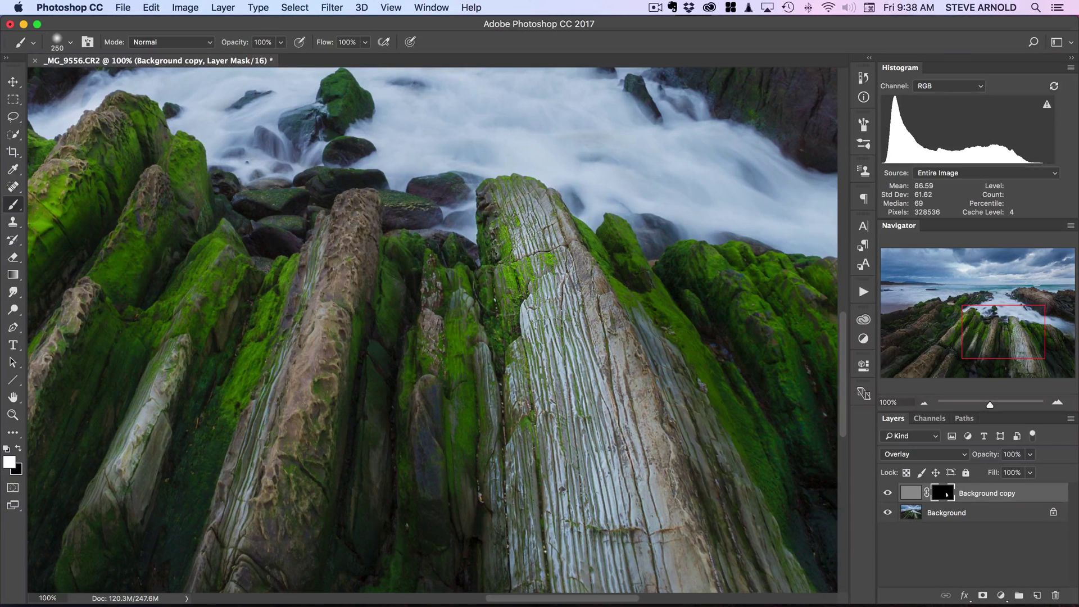
{"action": "mouse_move", "coordinate": [486, 309]}
{"action": "left_mouse_down"}
{"action": "mouse_move", "coordinate": [427, 349]}
{"action": "mouse_move", "coordinate": [430, 450]}
{"action": "mouse_move", "coordinate": [366, 292]}
{"action": "mouse_move", "coordinate": [374, 225]}
{"action": "left_mouse_up"}
{"action": "mouse_move", "coordinate": [298, 494]}
{"action": "left_mouse_down"}
{"action": "mouse_move", "coordinate": [275, 508]}
{"action": "mouse_move", "coordinate": [216, 345]}
{"action": "mouse_move", "coordinate": [124, 450]}
{"action": "mouse_move", "coordinate": [142, 243]}
{"action": "left_mouse_up"}
- At 50% zoom, paint sharpening over the left, lower and upper-right brown rocks
{"action": "left_click_drag", "start_coordinate": [1001, 332], "coordinate": [1005, 336]}
{"action": "left_click", "coordinate": [923, 402]}
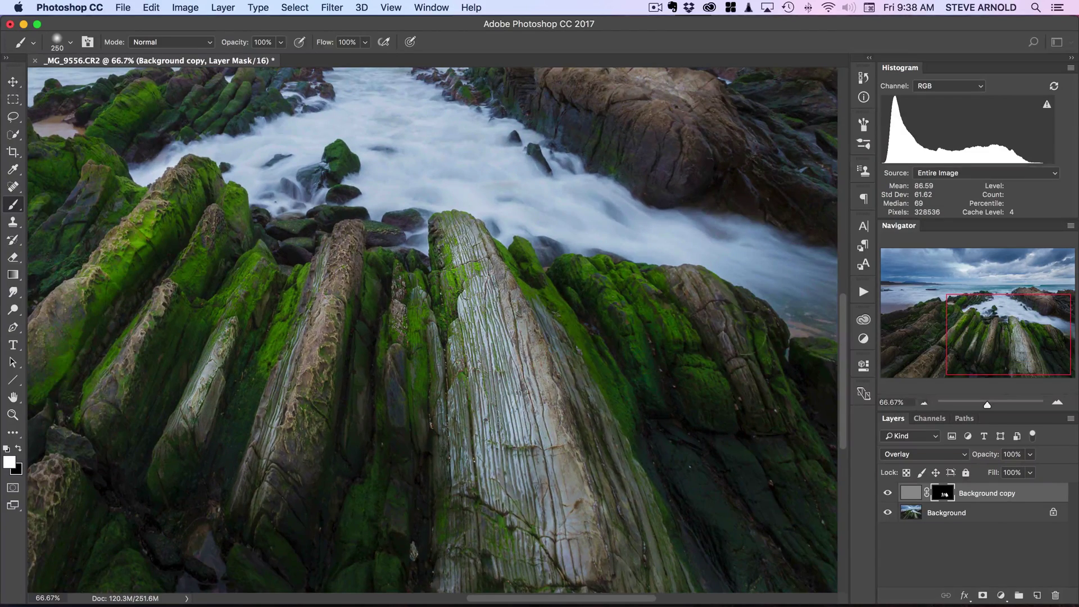
{"action": "left_click", "coordinate": [924, 402]}
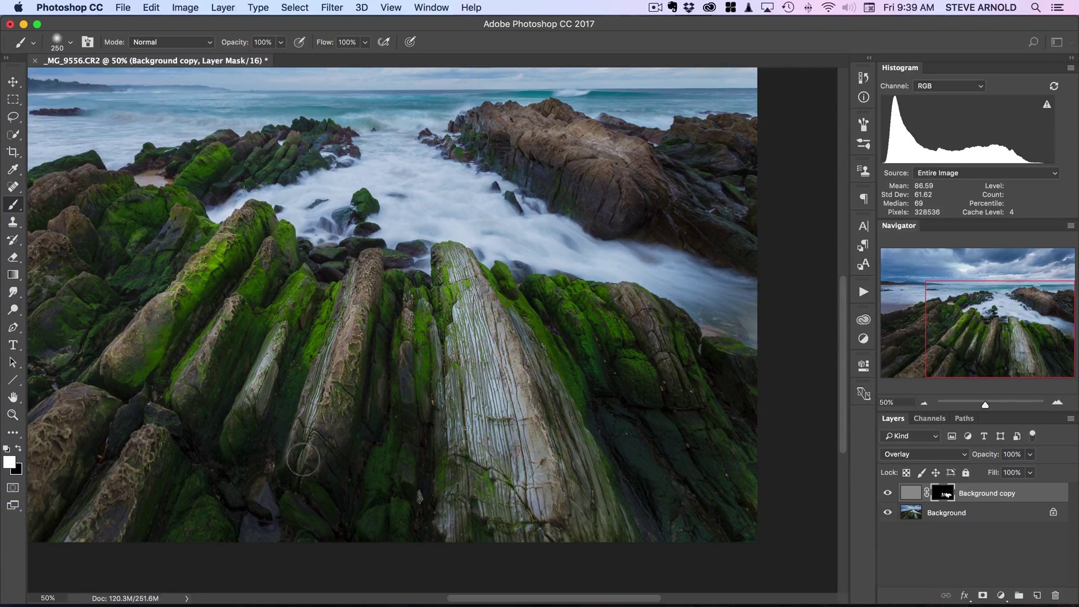
{"action": "mouse_move", "coordinate": [208, 324]}
{"action": "left_mouse_down"}
{"action": "mouse_move", "coordinate": [169, 376]}
{"action": "mouse_move", "coordinate": [138, 348]}
{"action": "mouse_move", "coordinate": [216, 261]}
{"action": "mouse_move", "coordinate": [169, 332]}
{"action": "left_mouse_up"}
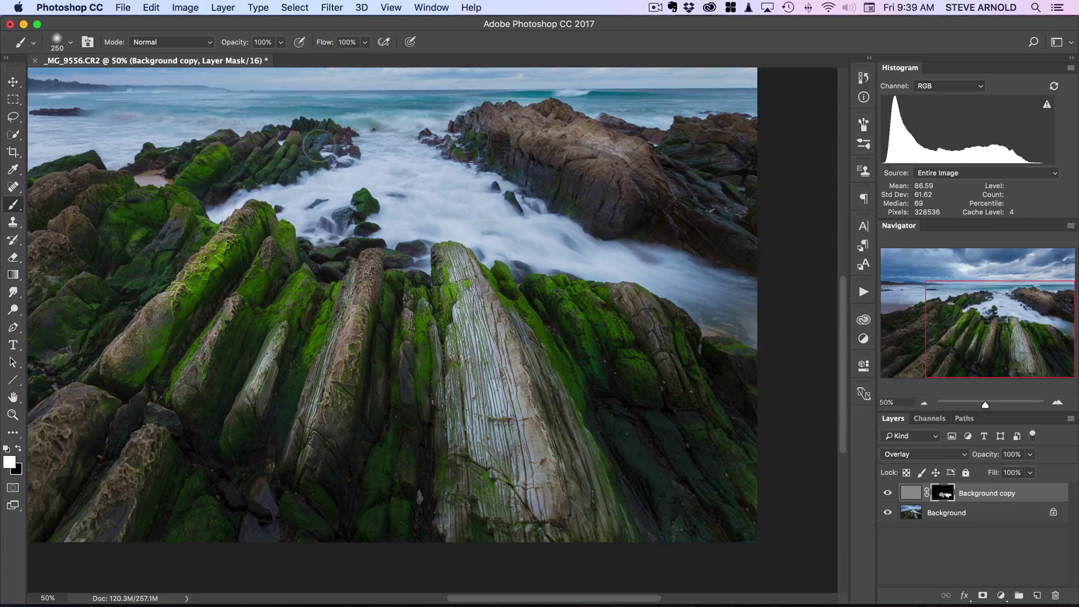
{"action": "mouse_move", "coordinate": [113, 405]}
{"action": "left_mouse_down"}
{"action": "mouse_move", "coordinate": [122, 435]}
{"action": "mouse_move", "coordinate": [191, 448]}
{"action": "mouse_move", "coordinate": [371, 414]}
{"action": "mouse_move", "coordinate": [335, 426]}
{"action": "mouse_move", "coordinate": [362, 380]}
{"action": "left_mouse_up"}
{"action": "left_click_drag", "start_coordinate": [700, 188], "coordinate": [676, 169]}
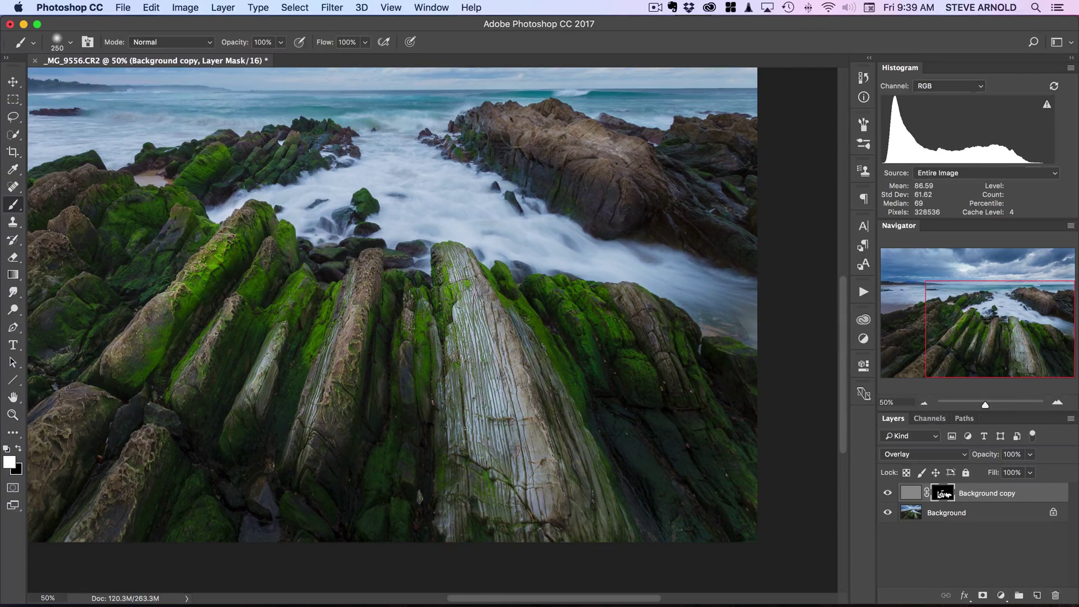
{"action": "left_click_drag", "start_coordinate": [483, 134], "coordinate": [656, 206]}
- Toggle Background copy off and on repeatedly to compare the sharpening, then fit the whole photo in view
{"action": "left_click", "coordinate": [886, 493]}
{"action": "left_click", "coordinate": [886, 493]}
{"action": "left_click", "coordinate": [961, 318]}
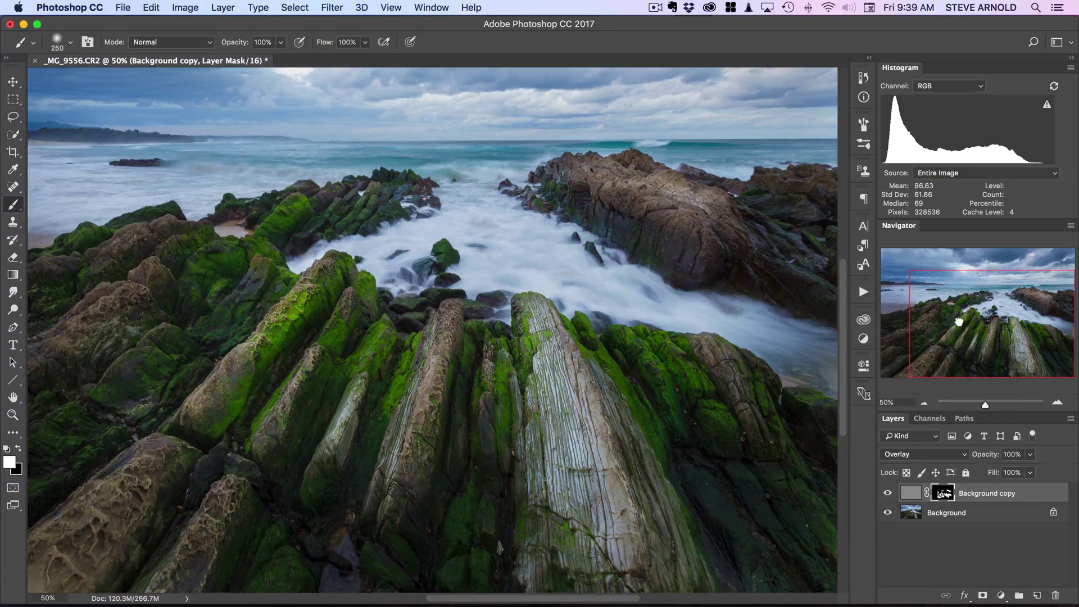
{"action": "left_click", "coordinate": [885, 493]}
{"action": "left_click", "coordinate": [885, 493]}
{"action": "left_click", "coordinate": [885, 492]}
{"action": "left_click", "coordinate": [885, 492]}
{"action": "left_click", "coordinate": [886, 492]}
{"action": "left_click", "coordinate": [886, 492]}
{"action": "left_click", "coordinate": [886, 492]}
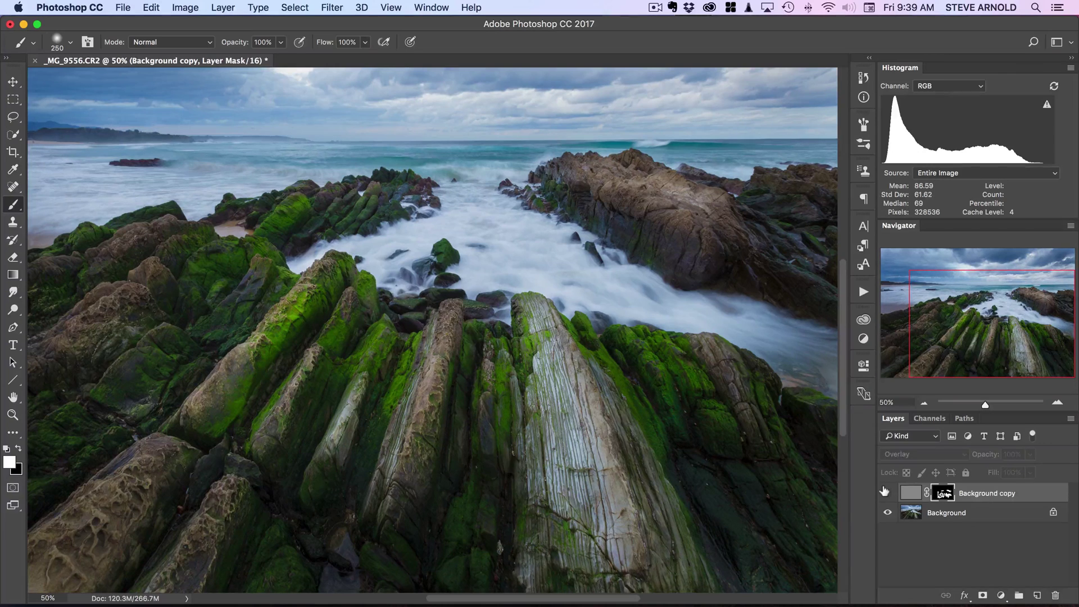
{"action": "left_click", "coordinate": [885, 493]}
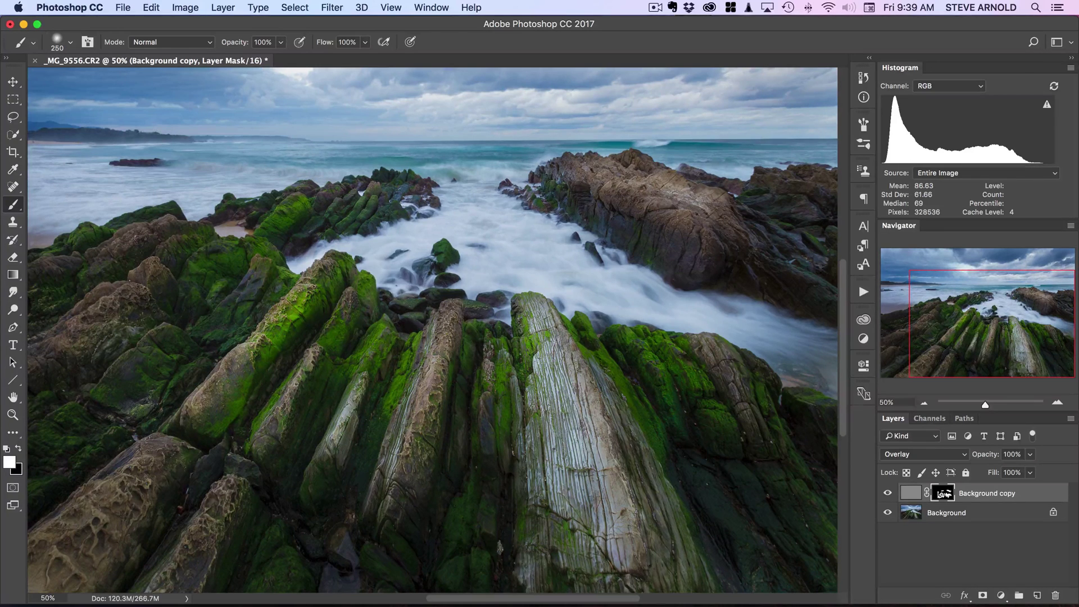
{"action": "left_click", "coordinate": [886, 492]}
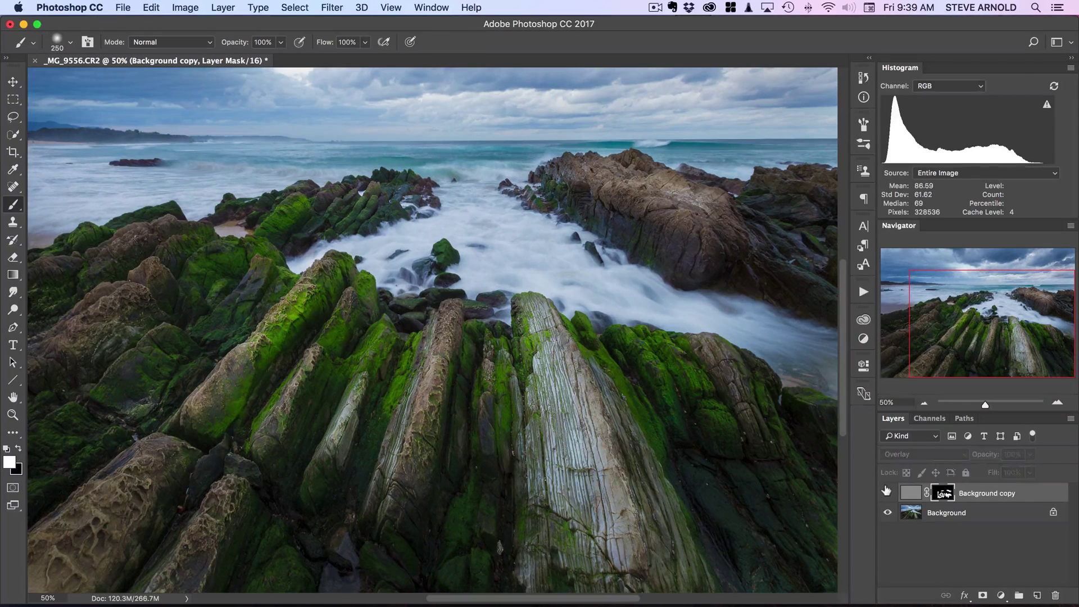
{"action": "left_click", "coordinate": [886, 492]}
{"action": "left_click", "coordinate": [886, 492]}
{"action": "left_click", "coordinate": [886, 492]}
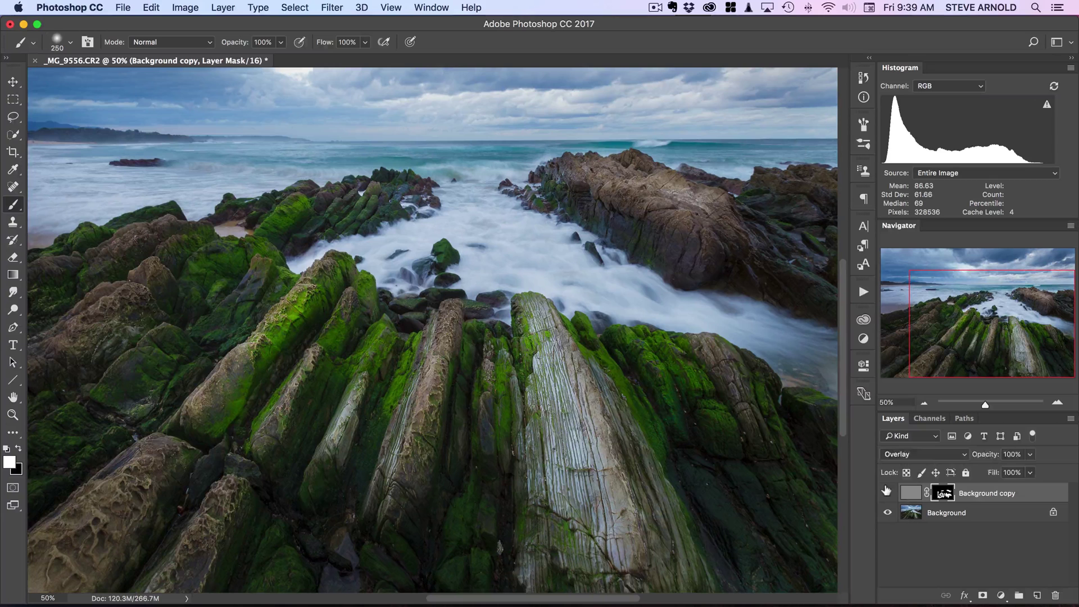
{"action": "left_click", "coordinate": [886, 492]}
{"action": "left_click", "coordinate": [886, 492]}
{"action": "key", "text": "super+minus"}
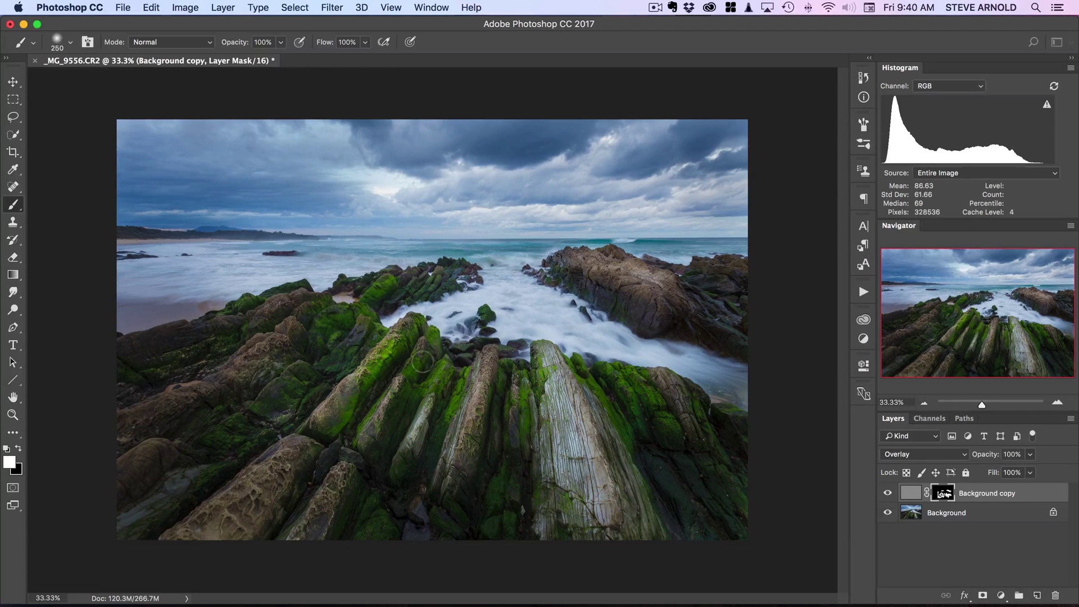
- Toggle Background copy off and on to judge the sharpening
{"action": "left_click", "coordinate": [886, 493]}
{"action": "left_click", "coordinate": [886, 493]}
- Add a Curves adjustment layer with its midpoint pulled down to darken the image
{"action": "left_click", "coordinate": [1001, 594]}
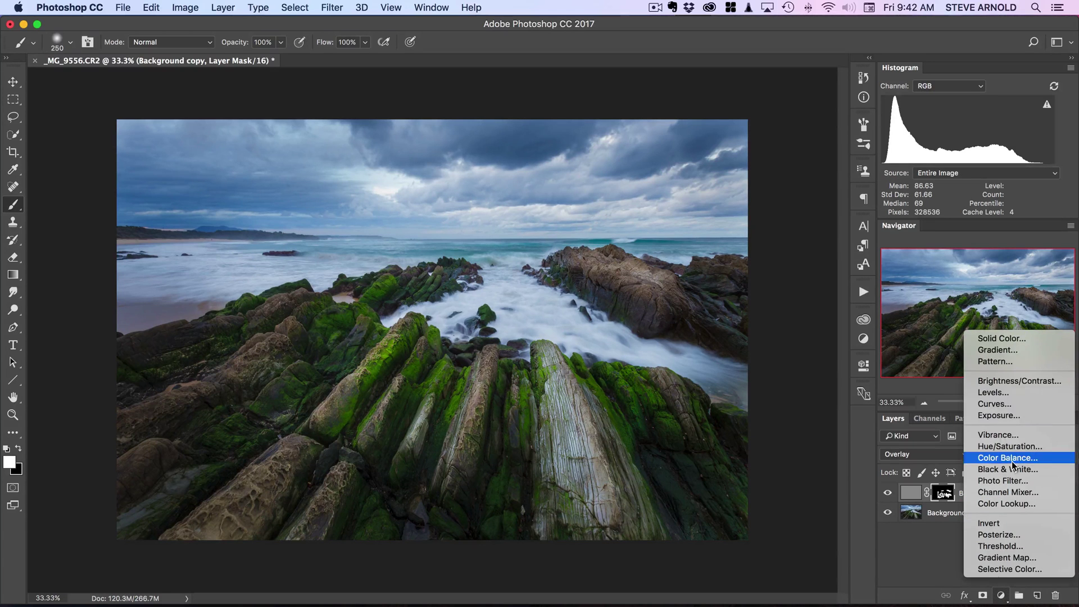
{"action": "left_click", "coordinate": [988, 406]}
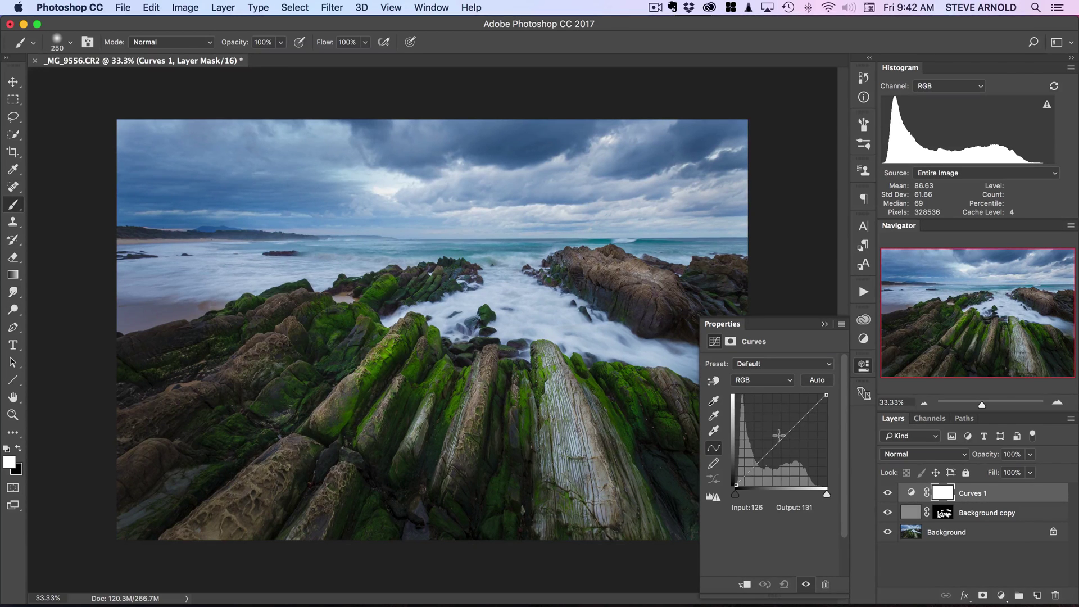
{"action": "left_click_drag", "start_coordinate": [781, 439], "coordinate": [779, 443]}
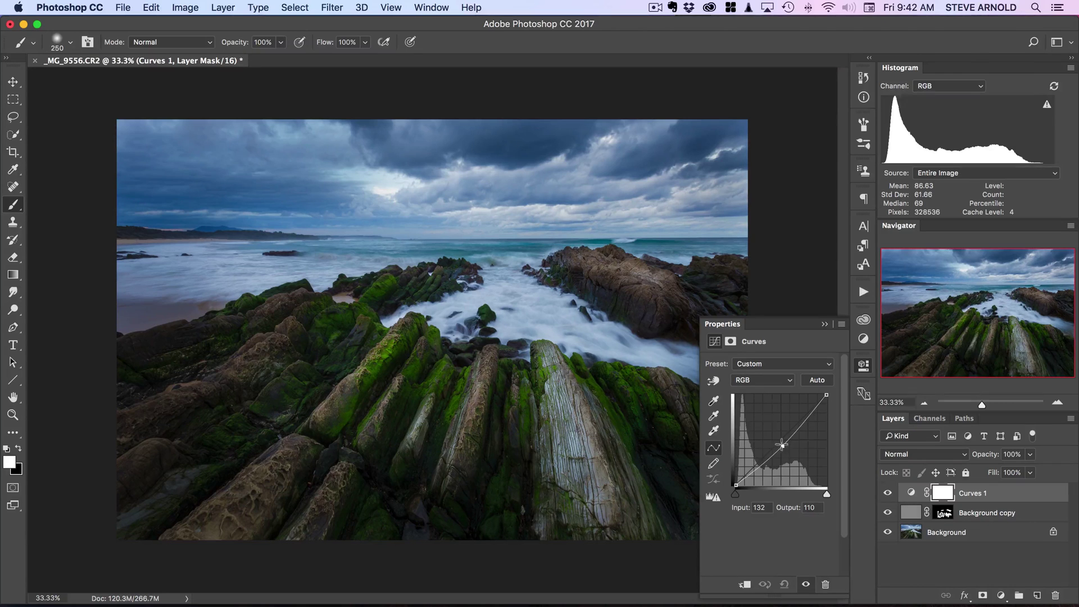
- Invert the Curves 1 layer mask to black so the darkening is hidden
{"action": "left_click", "coordinate": [943, 494]}
{"action": "left_click", "coordinate": [943, 493]}
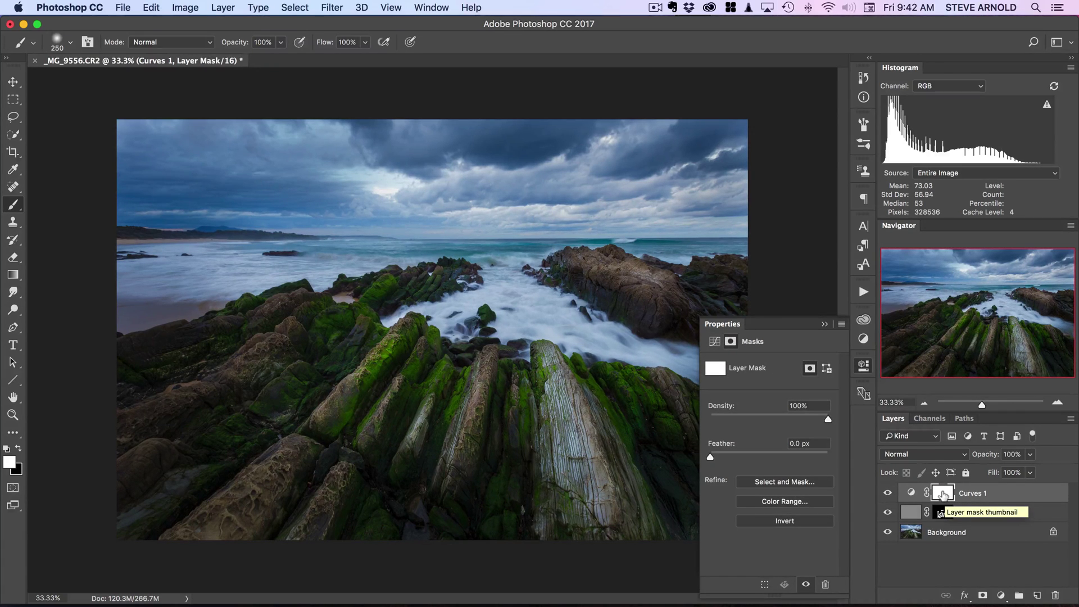
{"action": "left_click_drag", "start_coordinate": [943, 494], "coordinate": [944, 496]}
{"action": "key", "text": "super+i"}
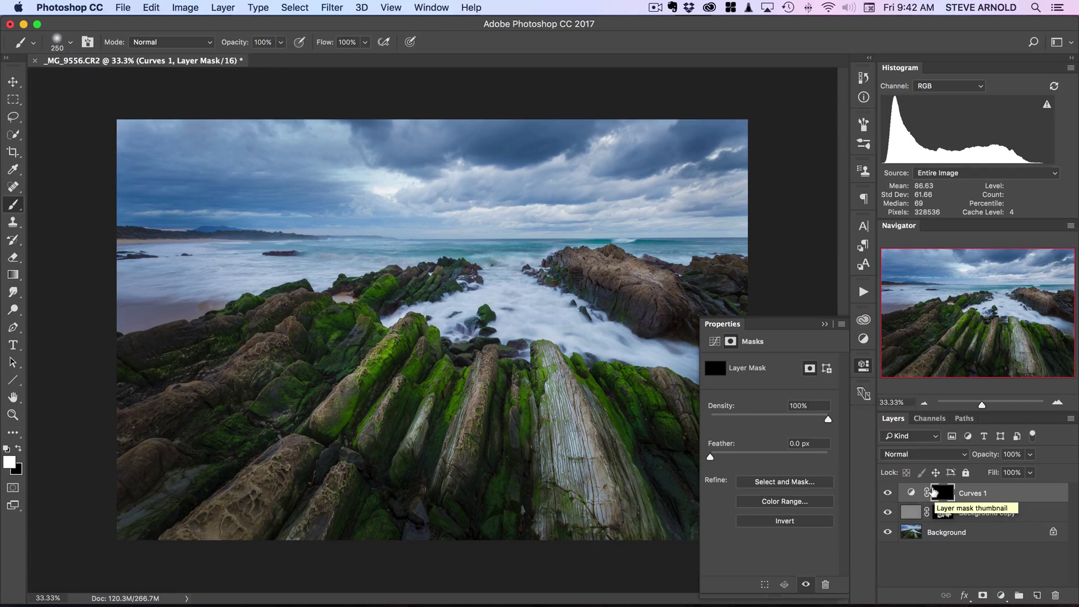
{"action": "left_click", "coordinate": [863, 365]}
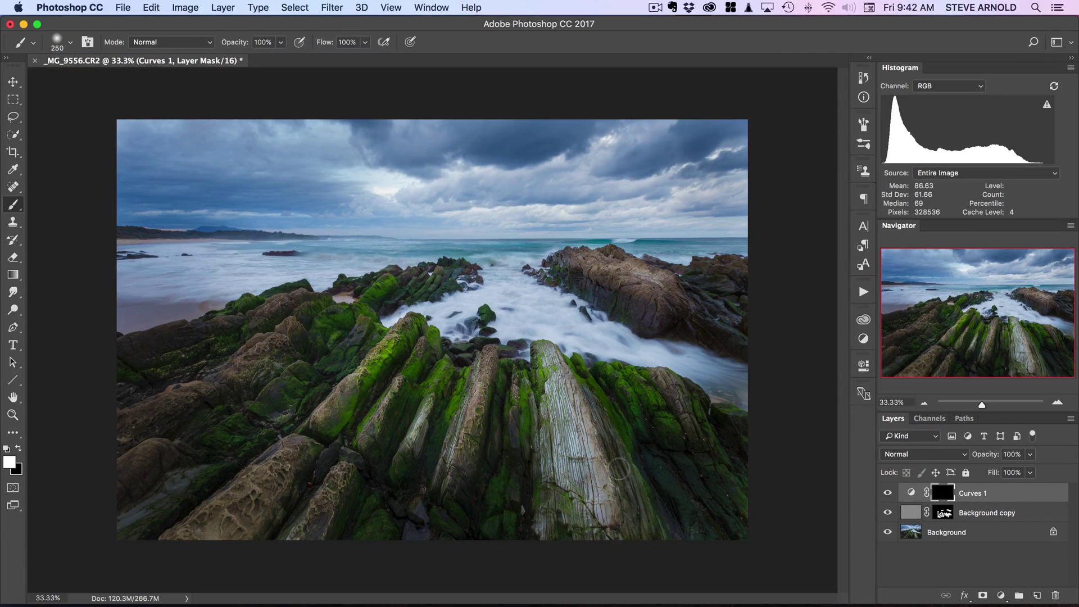
- Paint a first rock edge, then set the brush to 50% opacity and size 300
{"action": "left_click_drag", "start_coordinate": [581, 371], "coordinate": [611, 426]}
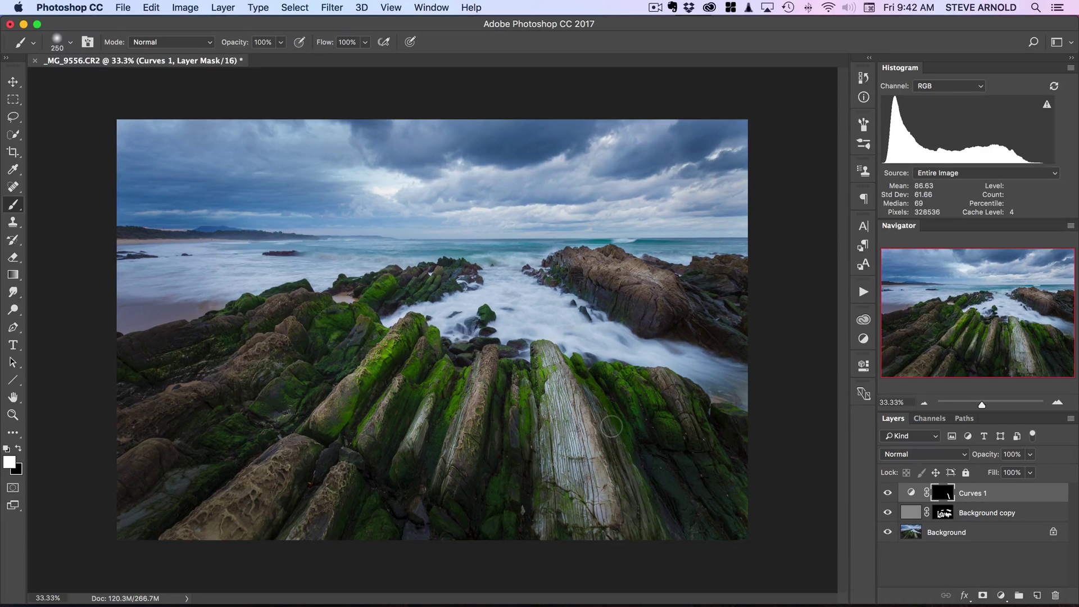
{"action": "key", "text": "bracketleft"}
{"action": "left_click_drag", "start_coordinate": [233, 42], "coordinate": [201, 53]}
{"action": "key", "text": "bracketright"}
{"action": "key", "text": "bracketright"}
{"action": "key", "text": "bracketright"}
{"action": "key", "text": "bracketleft"}
- Darken the central crevice, right rock and lower-left rock edges with 100–200 brushes
{"action": "left_click_drag", "start_coordinate": [505, 482], "coordinate": [504, 373]}
{"action": "left_click_drag", "start_coordinate": [481, 513], "coordinate": [511, 368]}
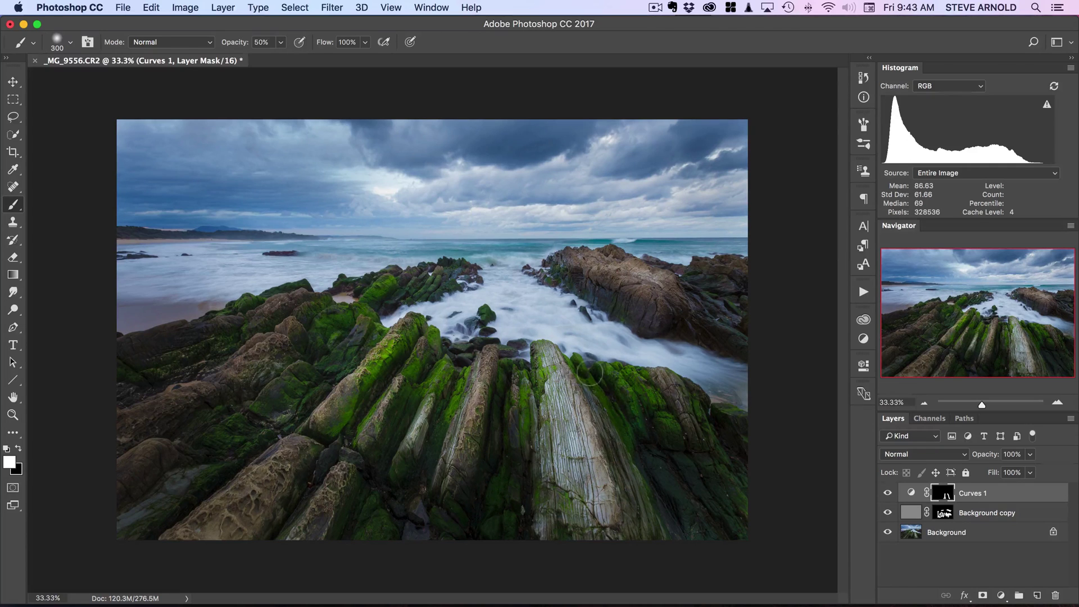
{"action": "mouse_move", "coordinate": [588, 372]}
{"action": "left_mouse_down"}
{"action": "mouse_move", "coordinate": [637, 494]}
{"action": "mouse_move", "coordinate": [611, 493]}
{"action": "left_mouse_up"}
{"action": "left_click", "coordinate": [366, 400]}
{"action": "key", "text": "bracketleft"}
{"action": "key", "text": "bracketleft"}
{"action": "key", "text": "bracketleft"}
{"action": "key", "text": "bracketleft"}
{"action": "key", "text": "bracketleft"}
{"action": "key", "text": "bracketleft"}
{"action": "mouse_move", "coordinate": [399, 367]}
{"action": "left_mouse_down"}
{"action": "mouse_move", "coordinate": [411, 339]}
{"action": "mouse_move", "coordinate": [403, 347]}
{"action": "left_mouse_up"}
{"action": "key", "text": "bracketright"}
{"action": "key", "text": "bracketright"}
{"action": "key", "text": "bracketright"}
{"action": "key", "text": "bracketright"}
{"action": "left_click_drag", "start_coordinate": [354, 357], "coordinate": [260, 445]}
- Toggle Curves 1 off and on to compare the darkening
{"action": "left_click", "coordinate": [888, 492]}
{"action": "left_click", "coordinate": [888, 492]}
{"action": "left_click", "coordinate": [888, 492]}
{"action": "left_click", "coordinate": [888, 492]}
{"action": "left_click", "coordinate": [888, 492]}
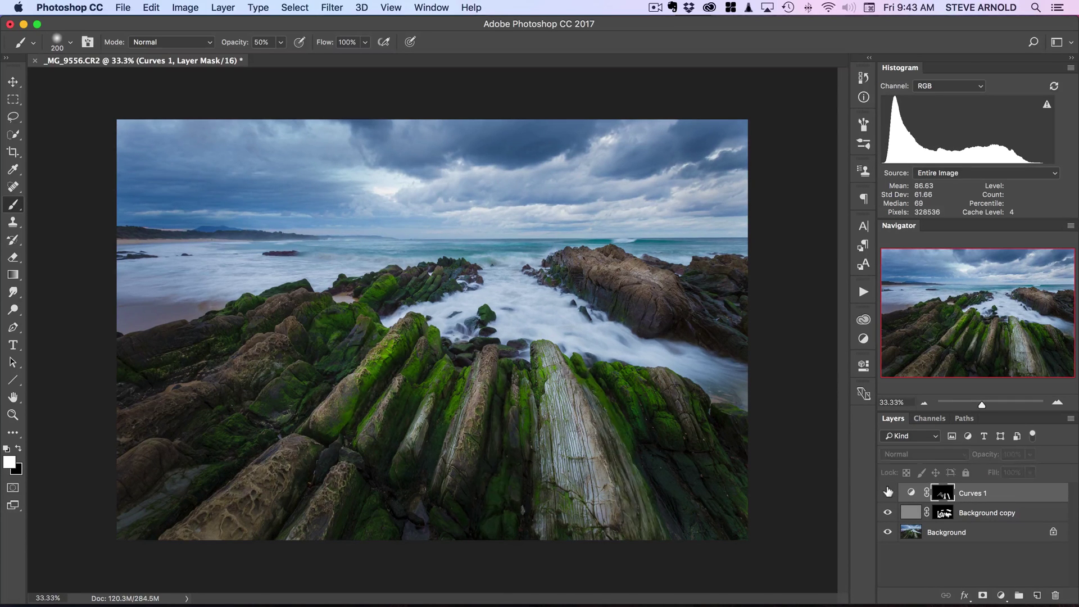
{"action": "left_click", "coordinate": [888, 492]}
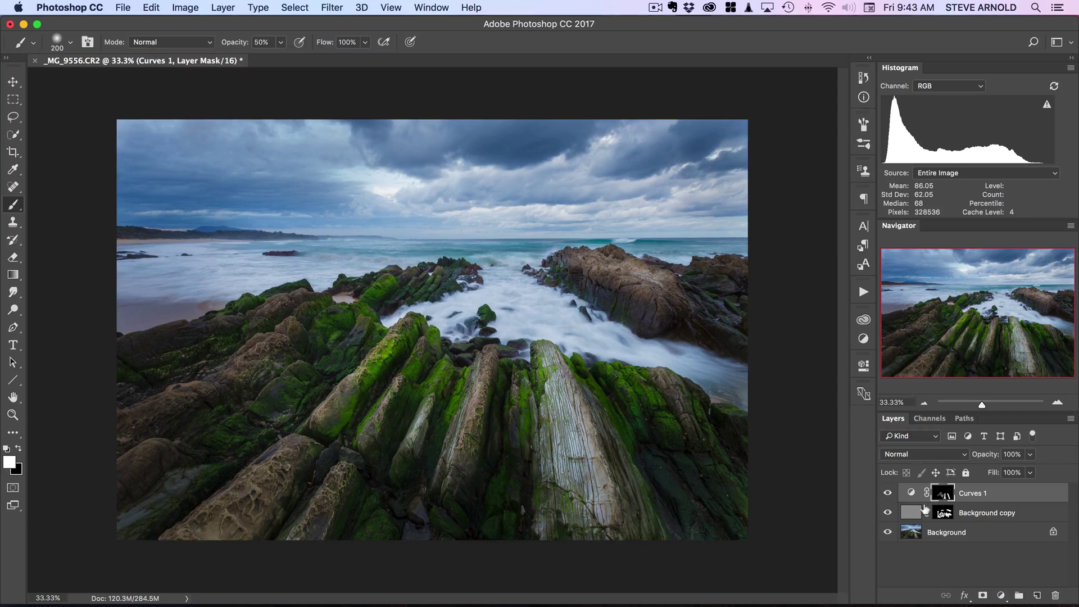
- Add a Curves 2 layer with a raised midpoint to brighten, and invert its mask to black
{"action": "left_click", "coordinate": [1001, 596]}
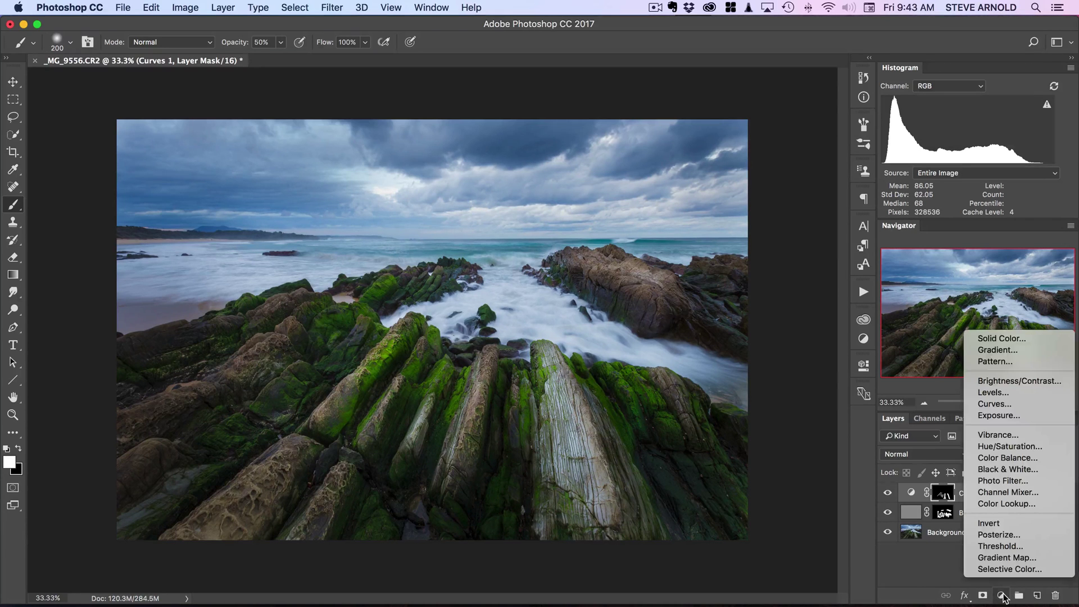
{"action": "left_click", "coordinate": [1002, 406]}
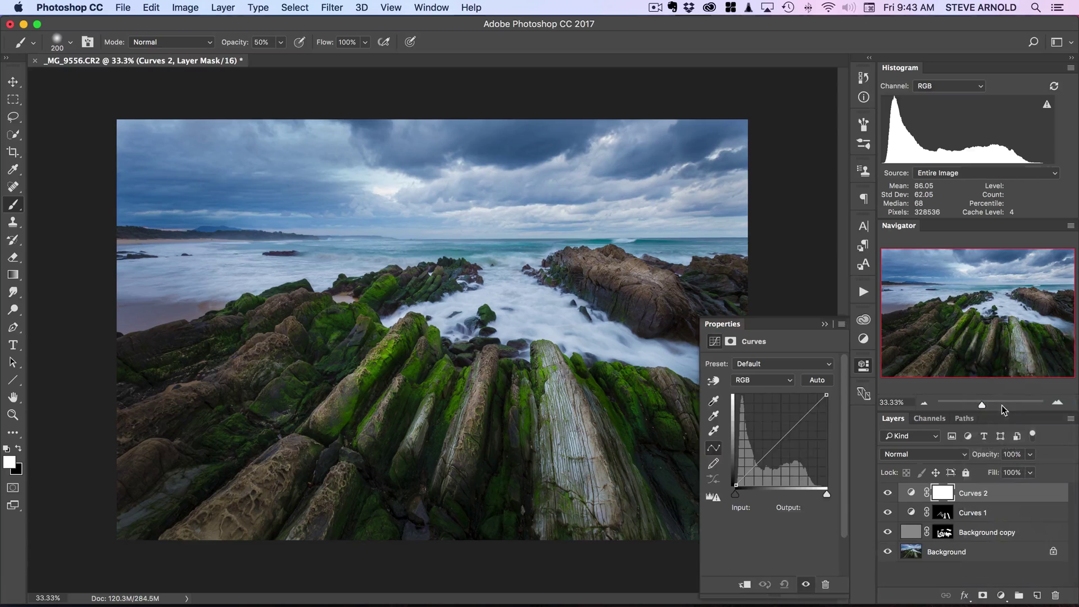
{"action": "left_click_drag", "start_coordinate": [781, 439], "coordinate": [779, 431]}
{"action": "left_click", "coordinate": [944, 492]}
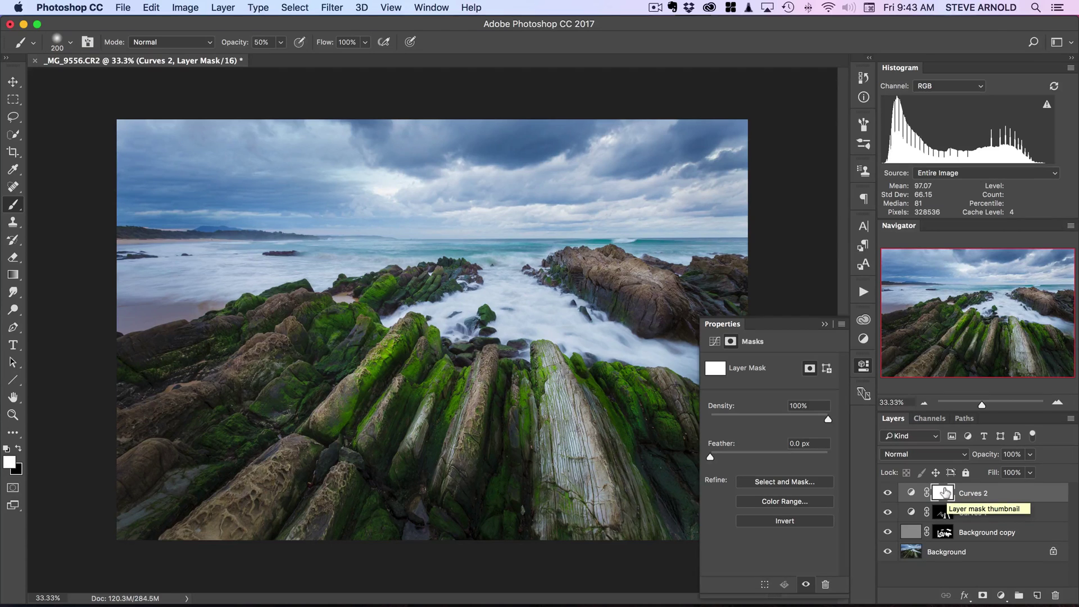
{"action": "key", "text": "super+i"}
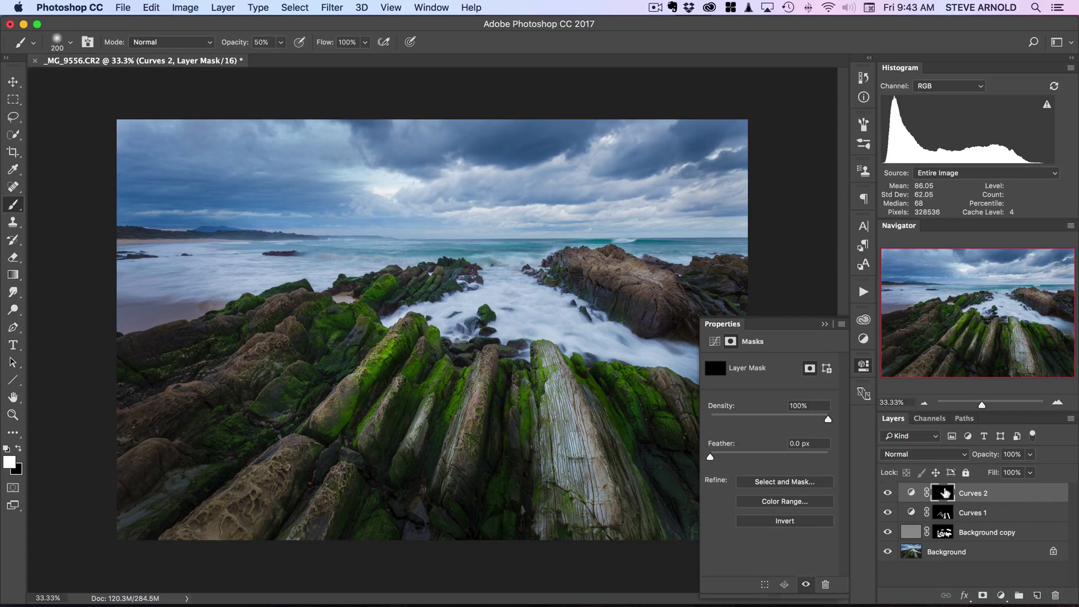
{"action": "left_click", "coordinate": [862, 364]}
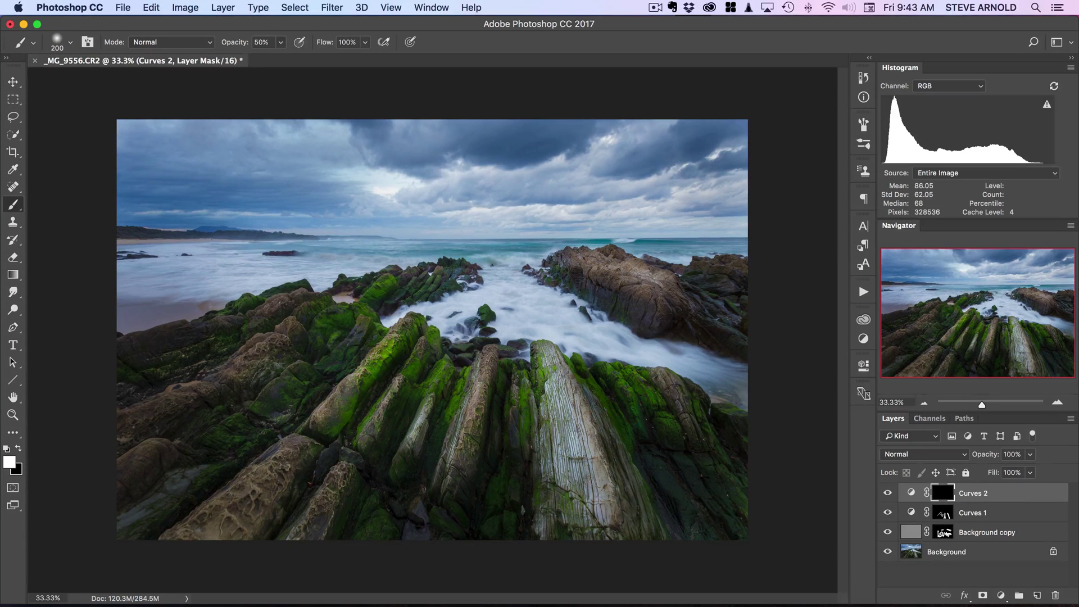
{"action": "key", "text": "bracketright"}
{"action": "key", "text": "bracketright"}
{"action": "key", "text": "bracketright"}
{"action": "key", "text": "bracketright"}
- Paint white on the Curves 2 mask over the pale central, lower-left and right rock highlights
{"action": "key", "text": "bracketleft"}
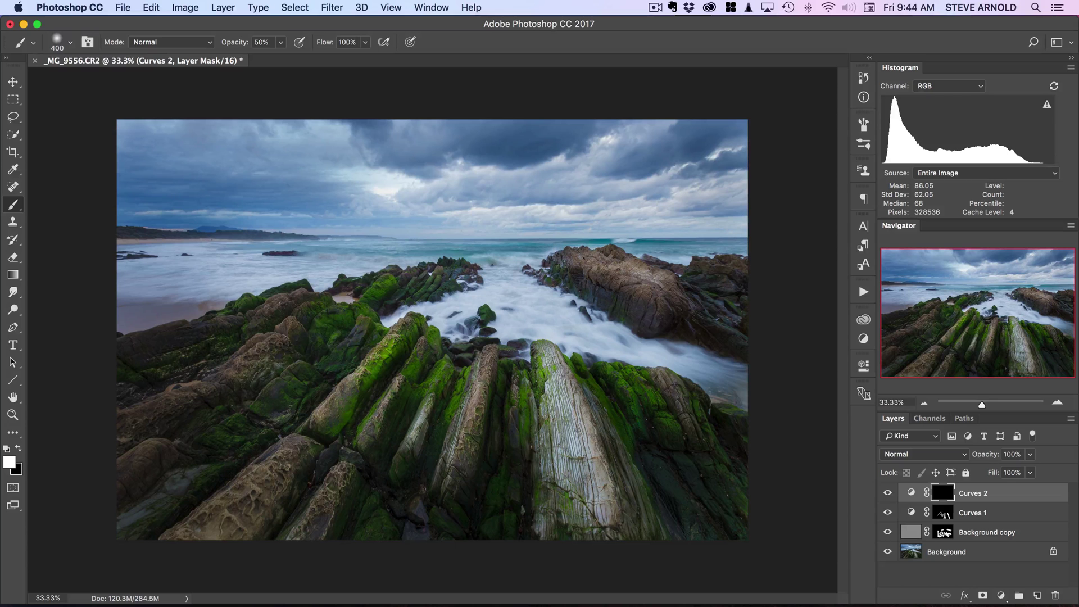
{"action": "left_click_drag", "start_coordinate": [570, 394], "coordinate": [572, 472]}
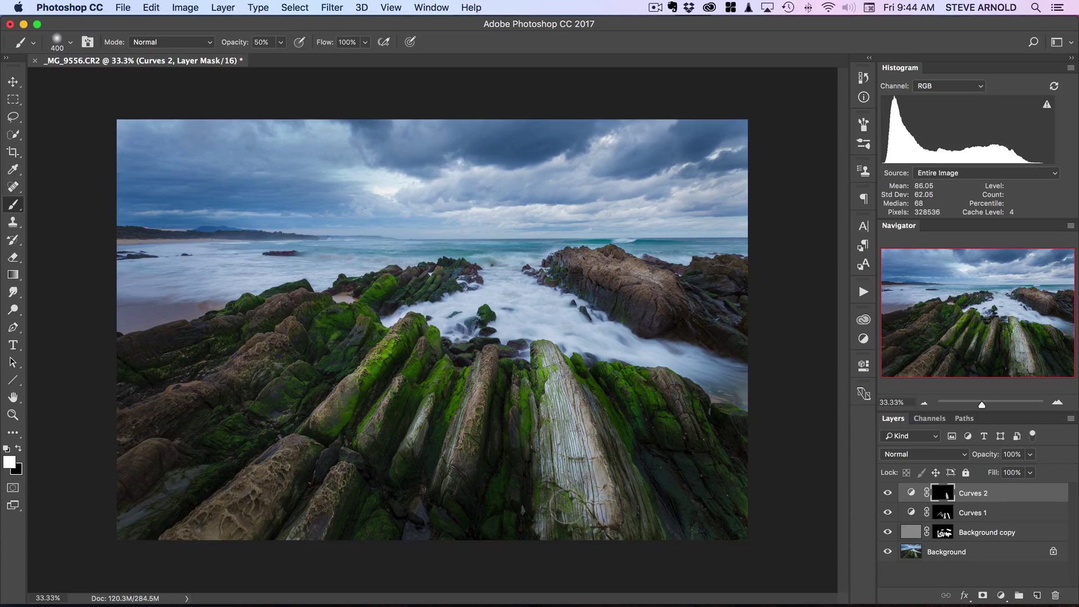
{"action": "key", "text": "bracketleft"}
{"action": "key", "text": "bracketleft"}
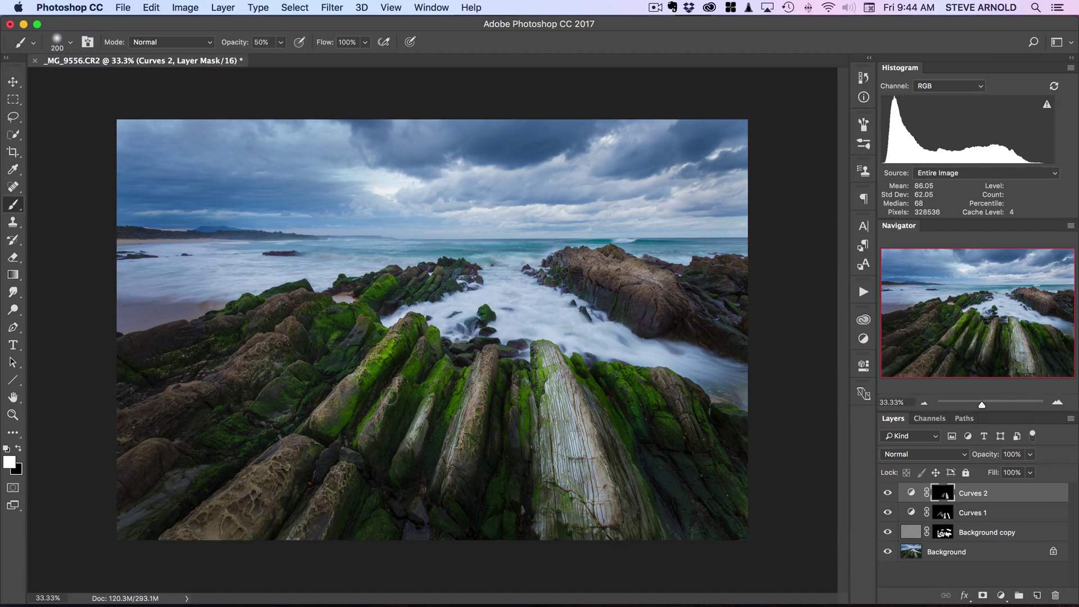
{"action": "mouse_move", "coordinate": [419, 353]}
{"action": "left_mouse_down"}
{"action": "mouse_move", "coordinate": [366, 437]}
{"action": "mouse_move", "coordinate": [396, 349]}
{"action": "mouse_move", "coordinate": [372, 362]}
{"action": "left_mouse_up"}
{"action": "mouse_move", "coordinate": [317, 423]}
{"action": "left_mouse_down"}
{"action": "mouse_move", "coordinate": [409, 366]}
{"action": "mouse_move", "coordinate": [418, 383]}
{"action": "left_mouse_up"}
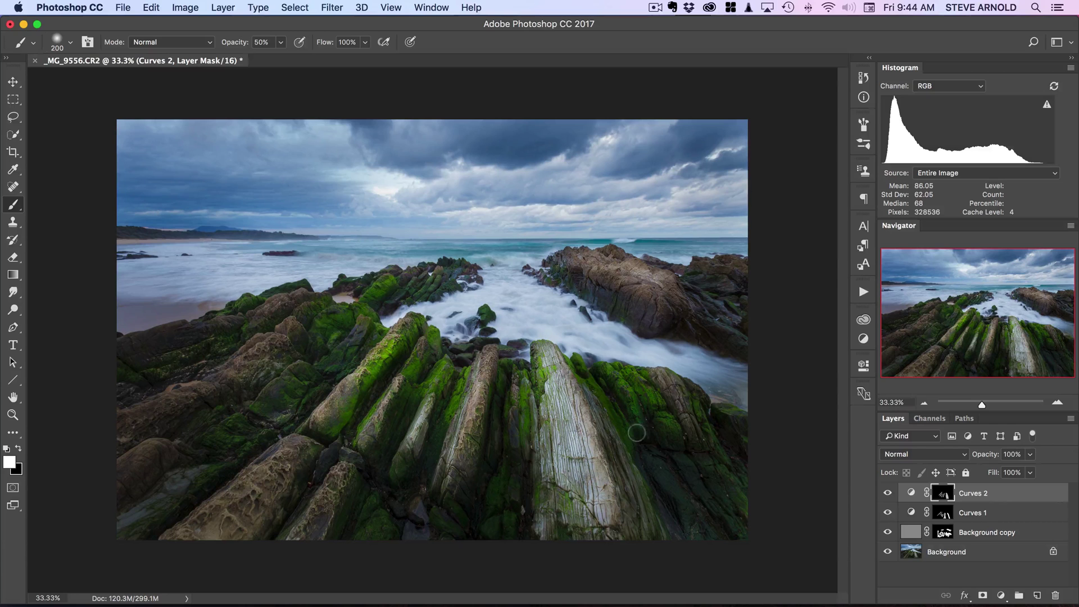
{"action": "mouse_move", "coordinate": [637, 432]}
{"action": "left_mouse_down"}
{"action": "mouse_move", "coordinate": [663, 387]}
{"action": "mouse_move", "coordinate": [684, 426]}
{"action": "mouse_move", "coordinate": [662, 381]}
{"action": "mouse_move", "coordinate": [688, 428]}
{"action": "mouse_move", "coordinate": [669, 431]}
{"action": "left_mouse_up"}
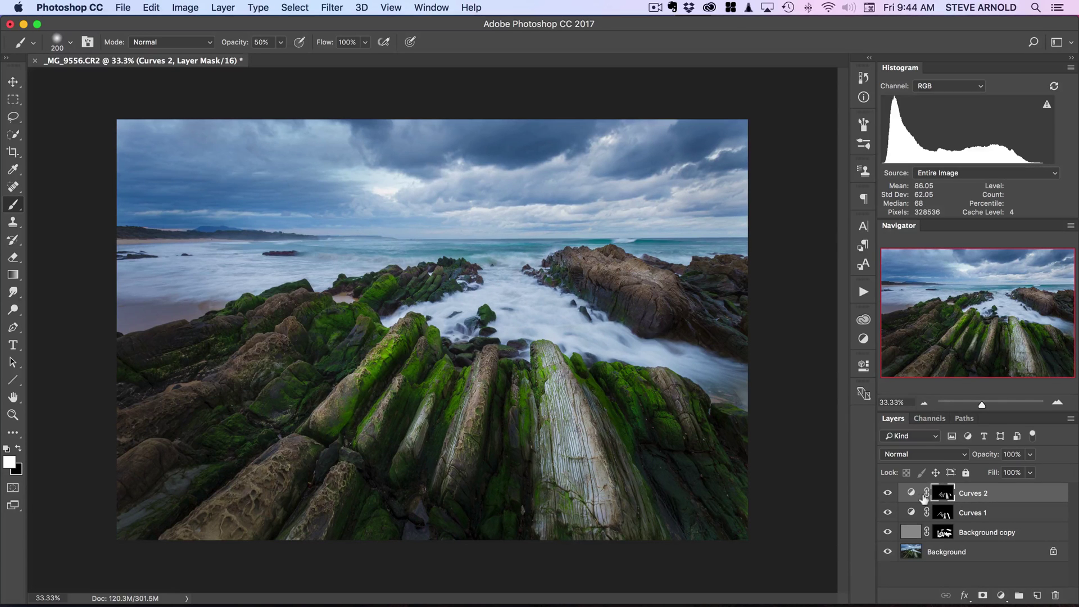
{"action": "left_click", "coordinate": [886, 492]}
{"action": "left_click", "coordinate": [886, 513]}
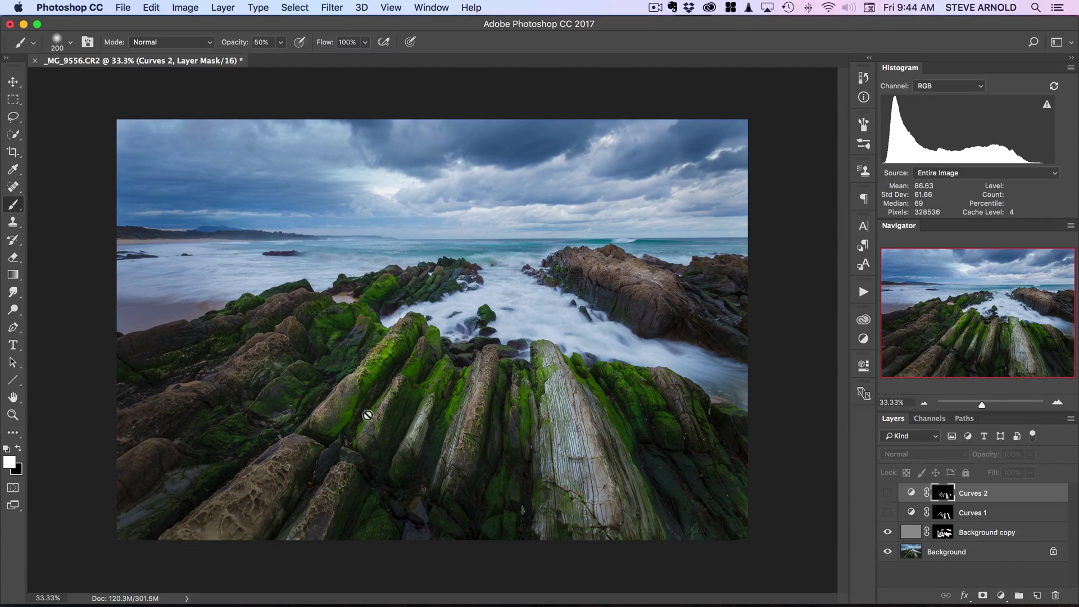
{"action": "left_click", "coordinate": [886, 493]}
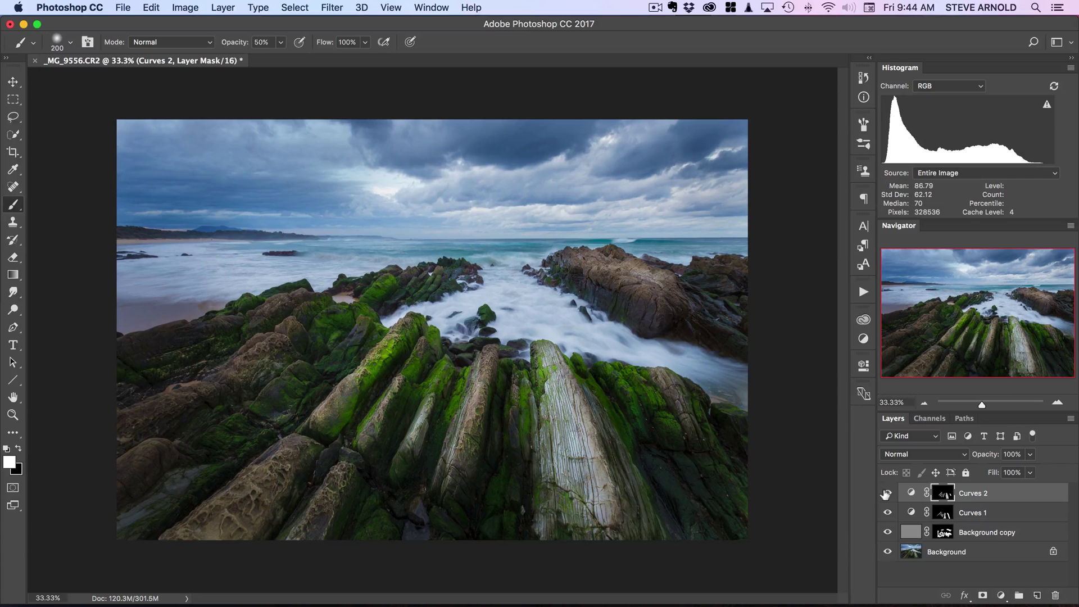
{"action": "left_click", "coordinate": [886, 494]}
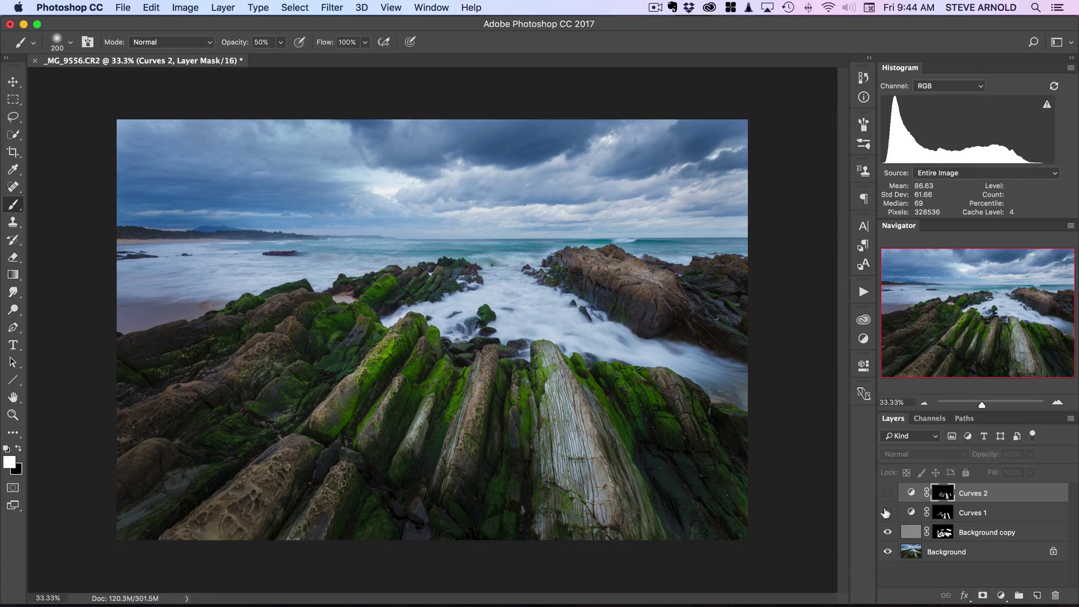
{"action": "left_click", "coordinate": [886, 493]}
{"action": "left_click", "coordinate": [886, 492]}
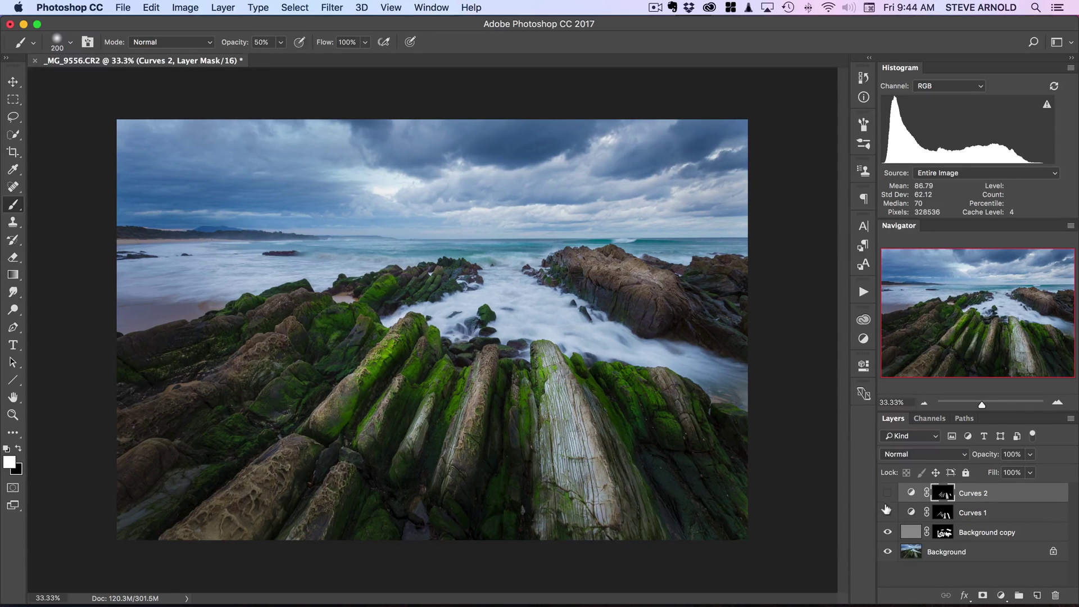
{"action": "left_click", "coordinate": [886, 493]}
{"action": "left_click", "coordinate": [886, 492]}
{"action": "left_click", "coordinate": [886, 493]}
{"action": "left_click", "coordinate": [886, 493]}
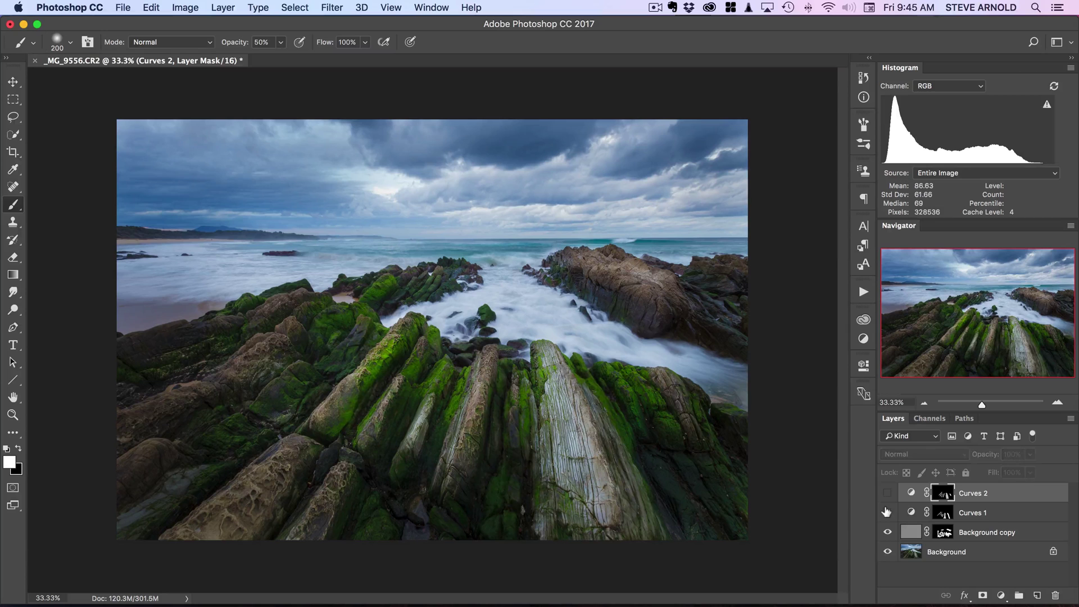
{"action": "left_click", "coordinate": [886, 490]}
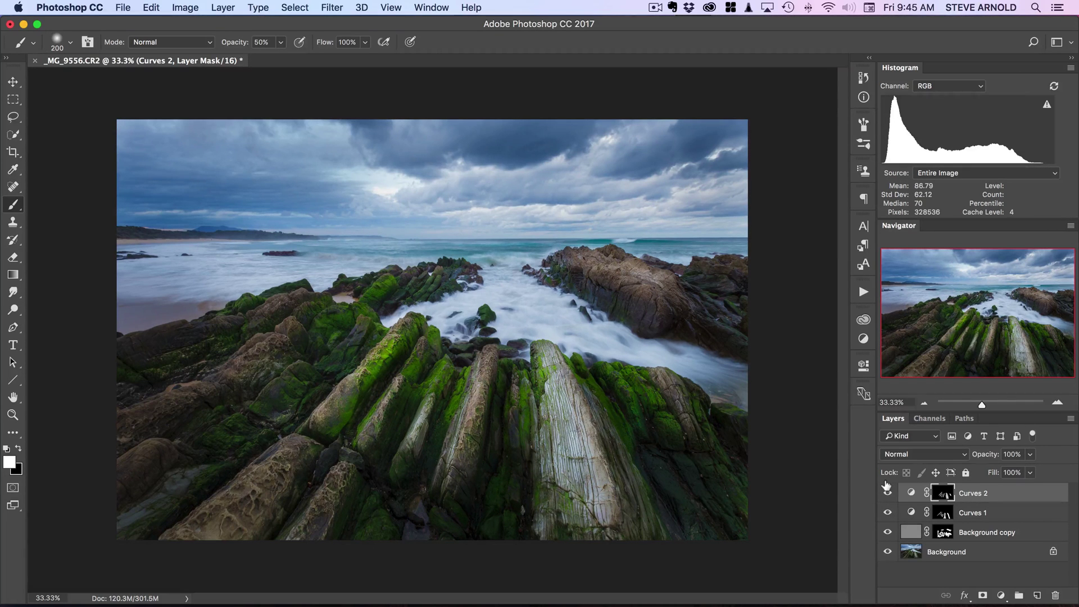